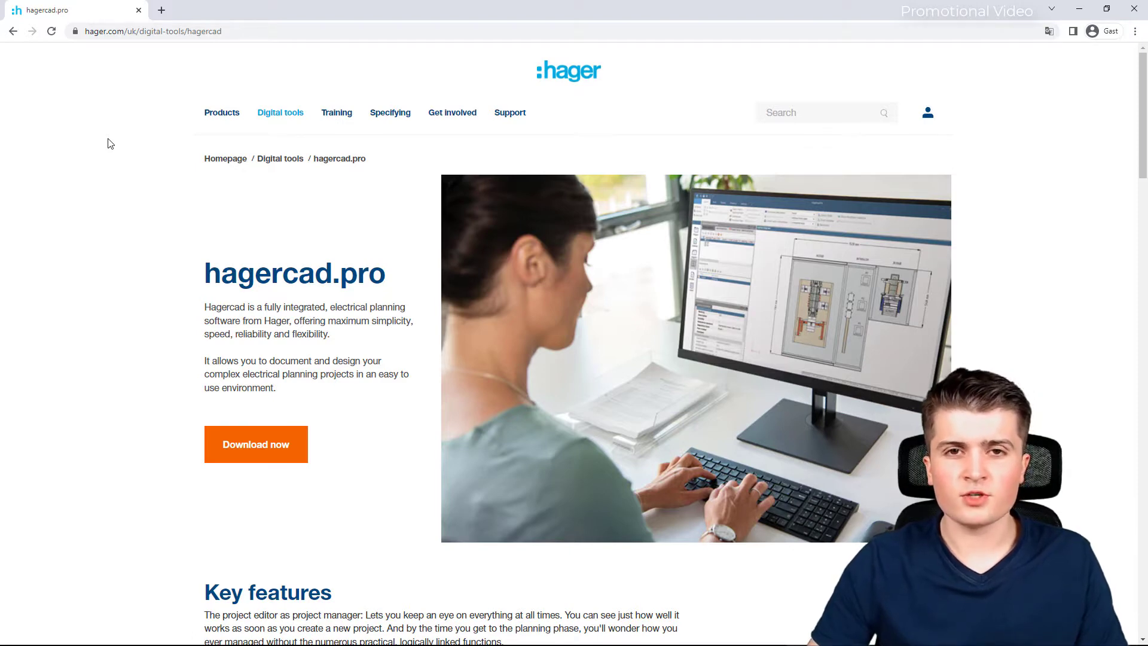
# - Download the hagercad.pro installer from Hager's hagercad.pro web page
pyautogui.scroll(-1, 108, 143)
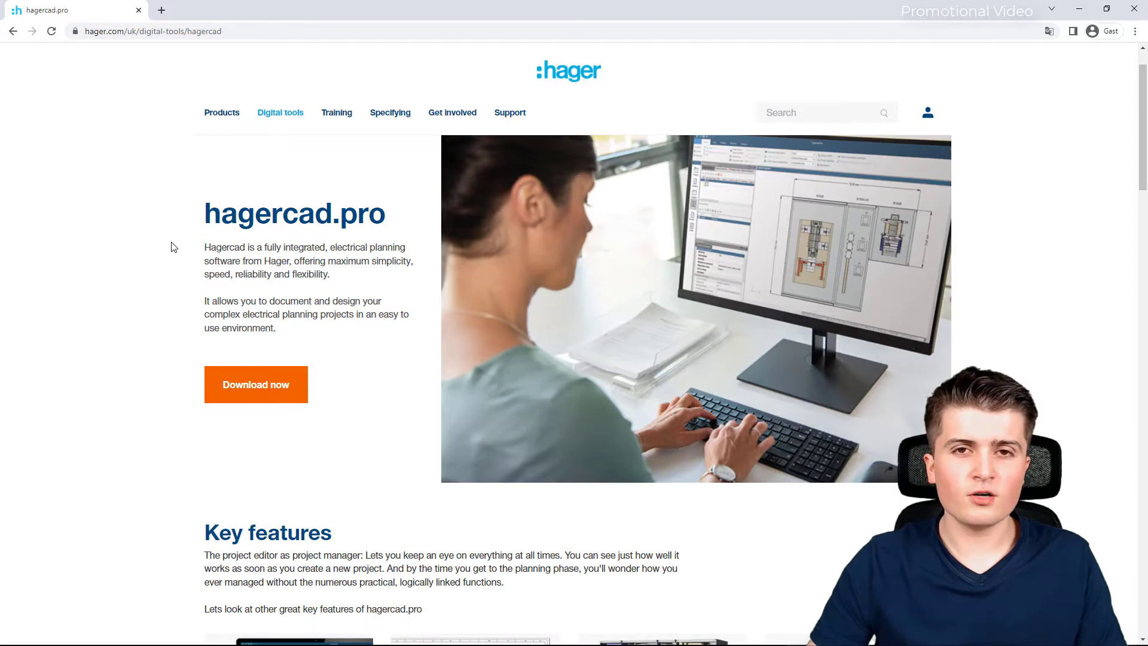
pyautogui.click(251, 385)
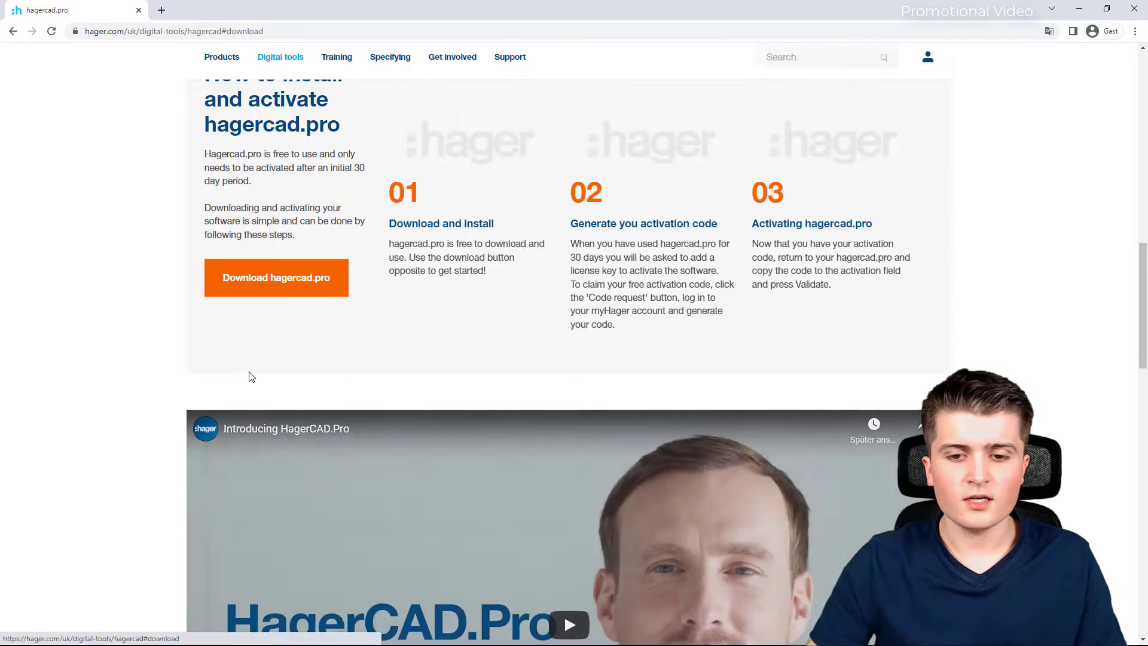
pyautogui.scroll(1, 311, 319)
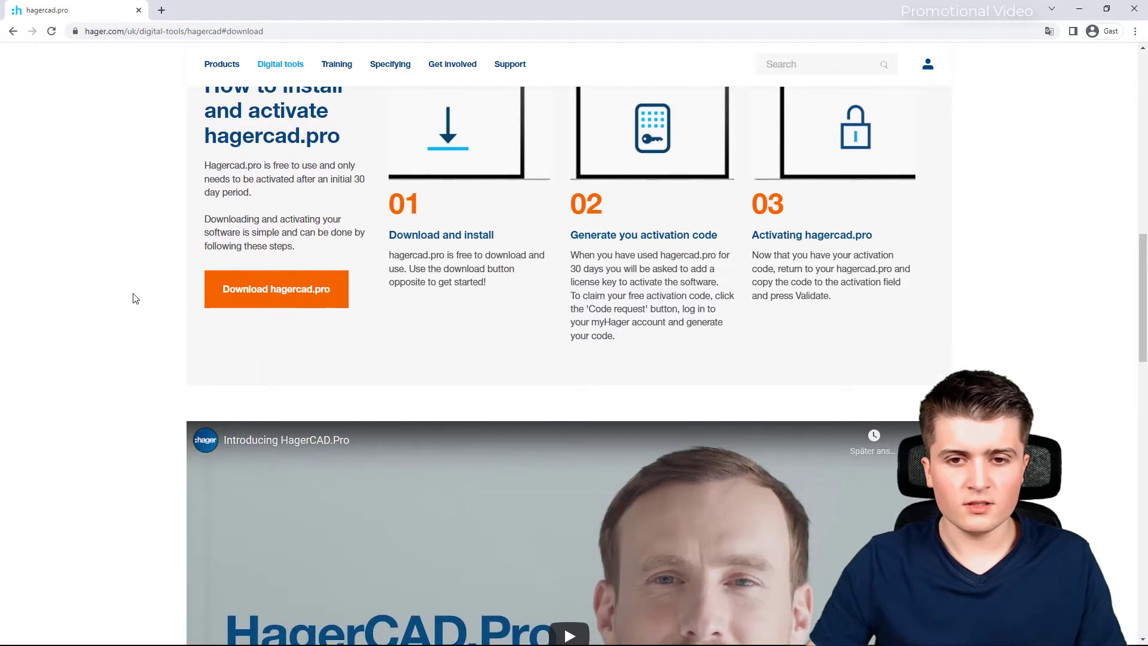
pyautogui.scroll(2, 243, 227)
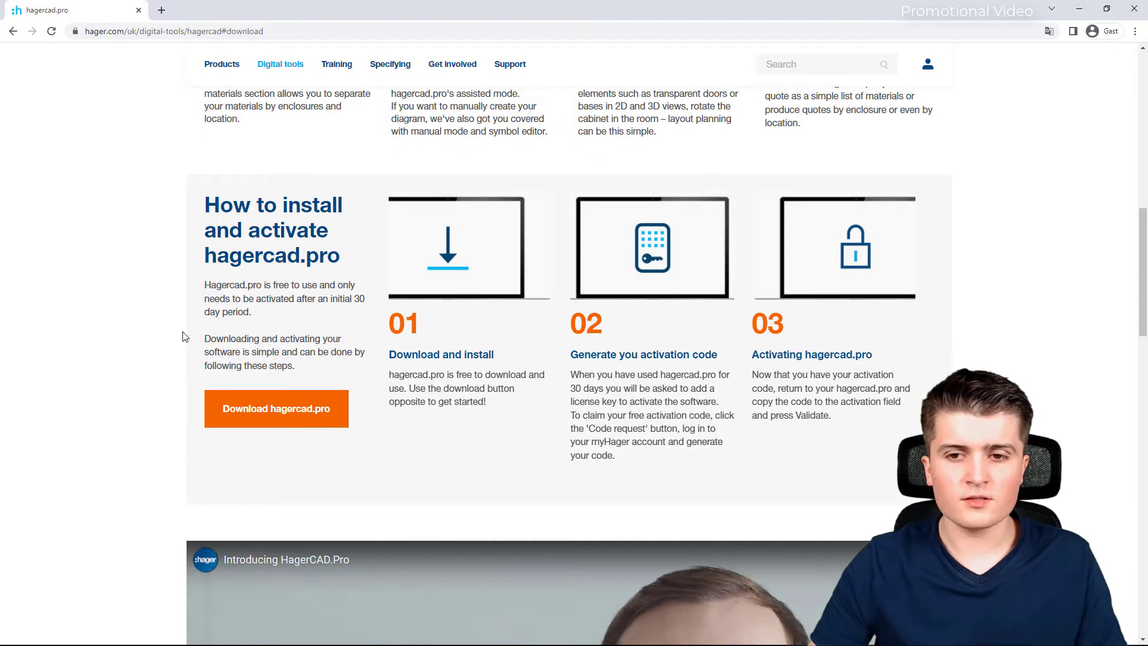
pyautogui.click(253, 411)
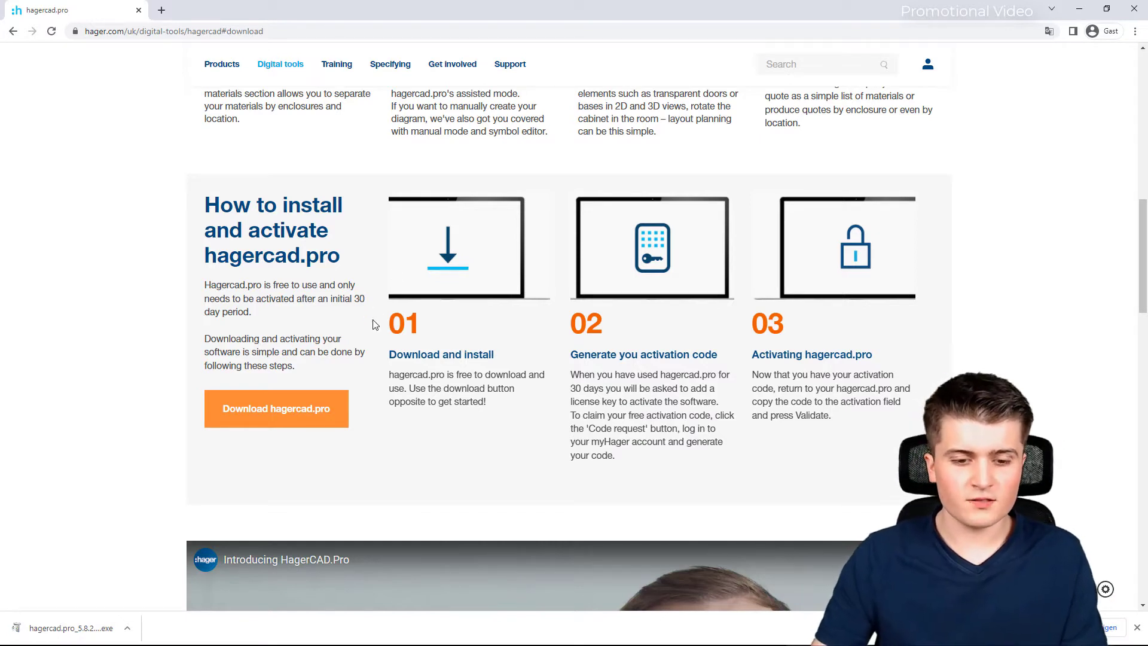
# - Run the downloaded hagercad.pro installer, allow it through Windows SmartScreen, and minimize the browser
pyautogui.click(88, 625)
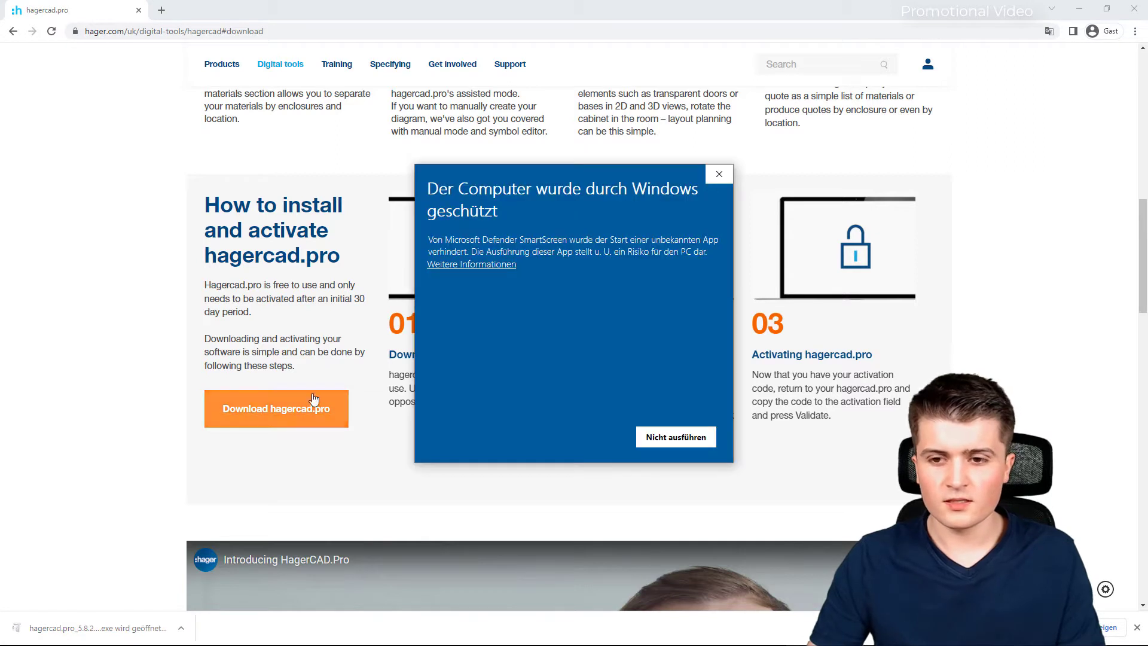
pyautogui.click(506, 267)
pyautogui.click(588, 443)
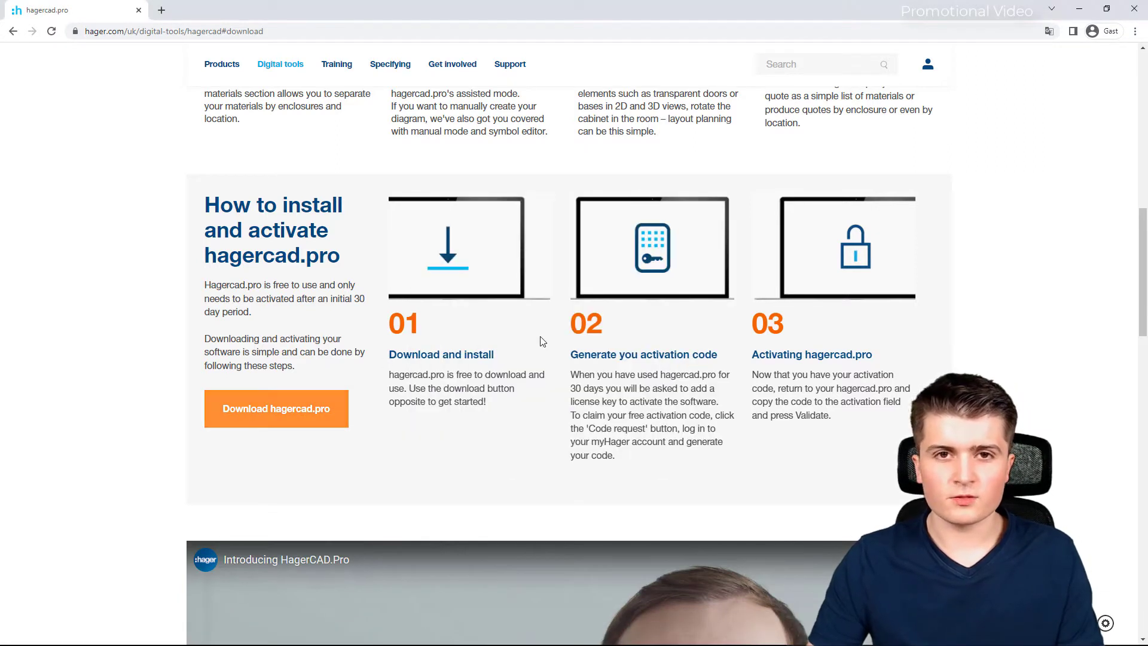
pyautogui.click(1079, 8)
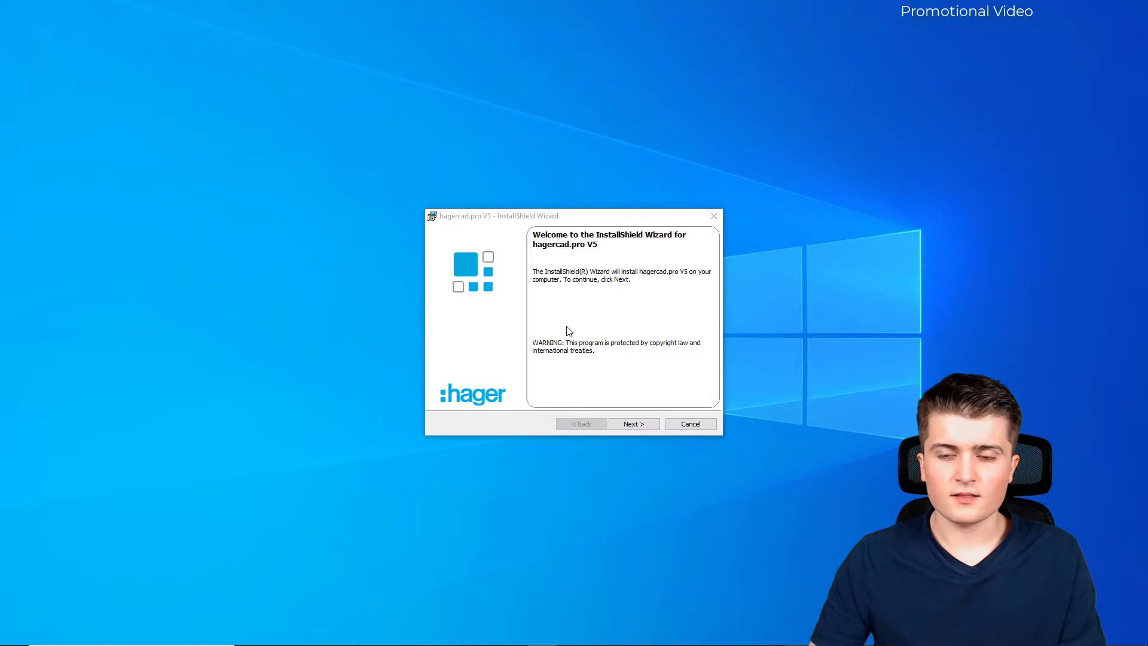
# - Install hagercad.pro V5, accepting the licence terms, keeping the database folder C:\ProgramData\ and including the technical documentation
pyautogui.click(634, 424)
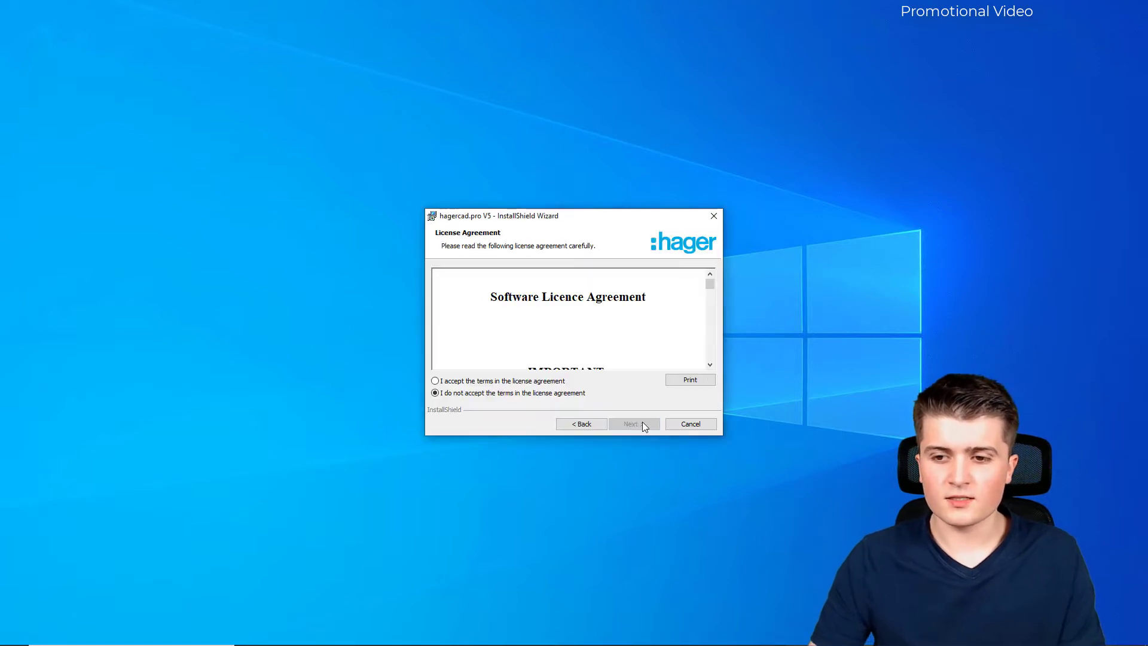
pyautogui.click(531, 381)
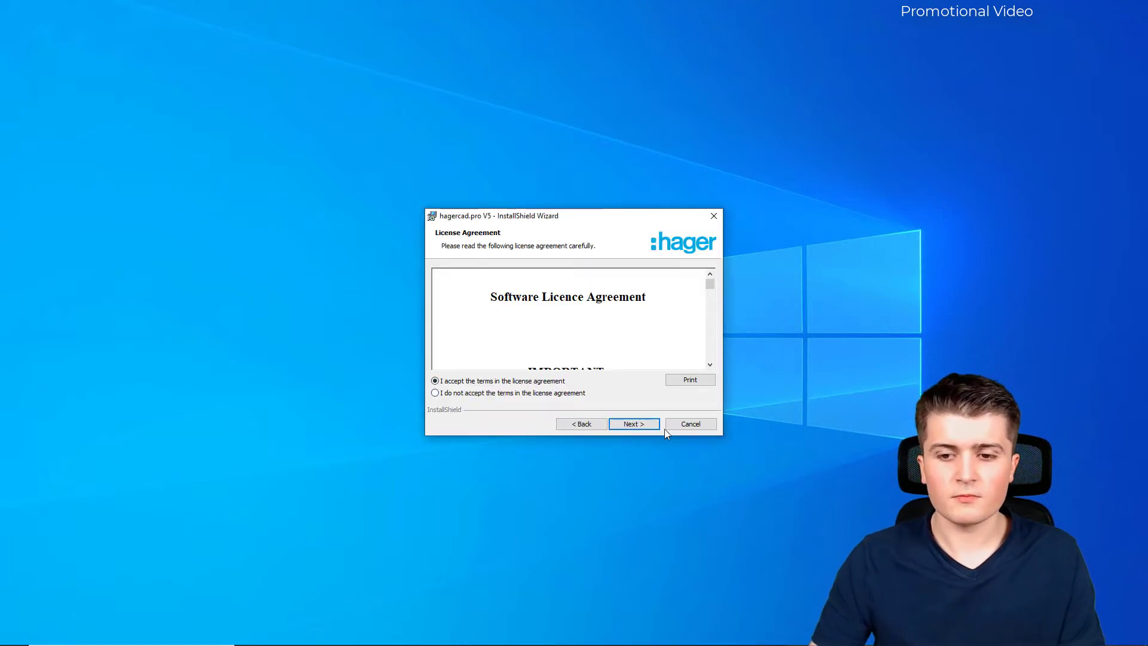
pyautogui.click(641, 425)
pyautogui.click(634, 427)
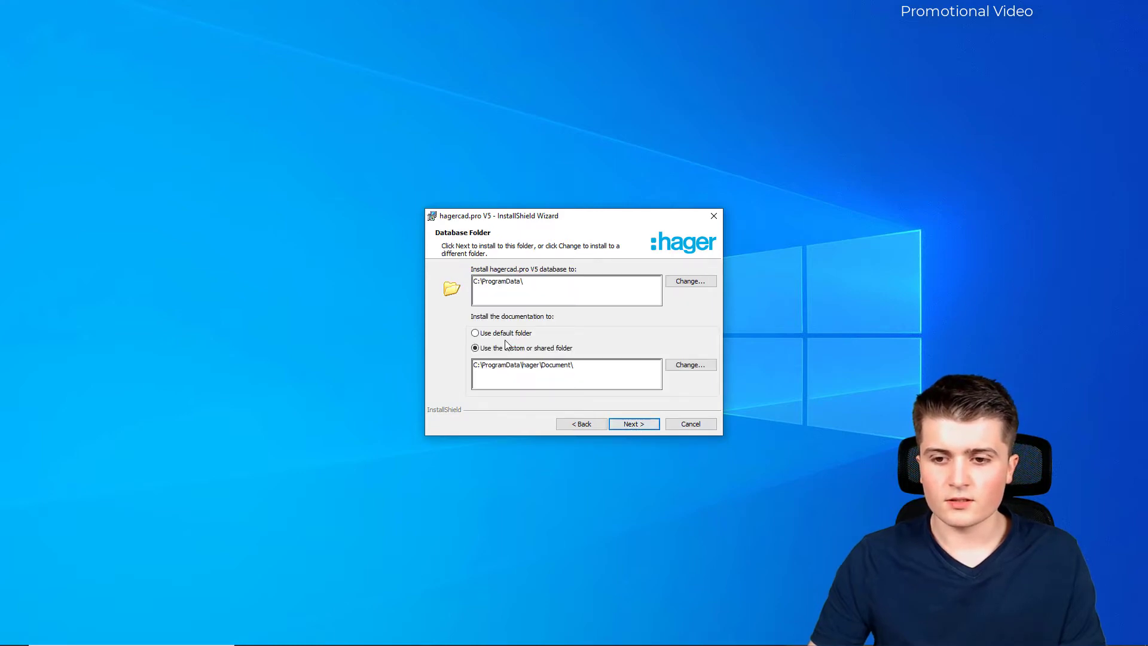
pyautogui.click(506, 337)
pyautogui.click(634, 424)
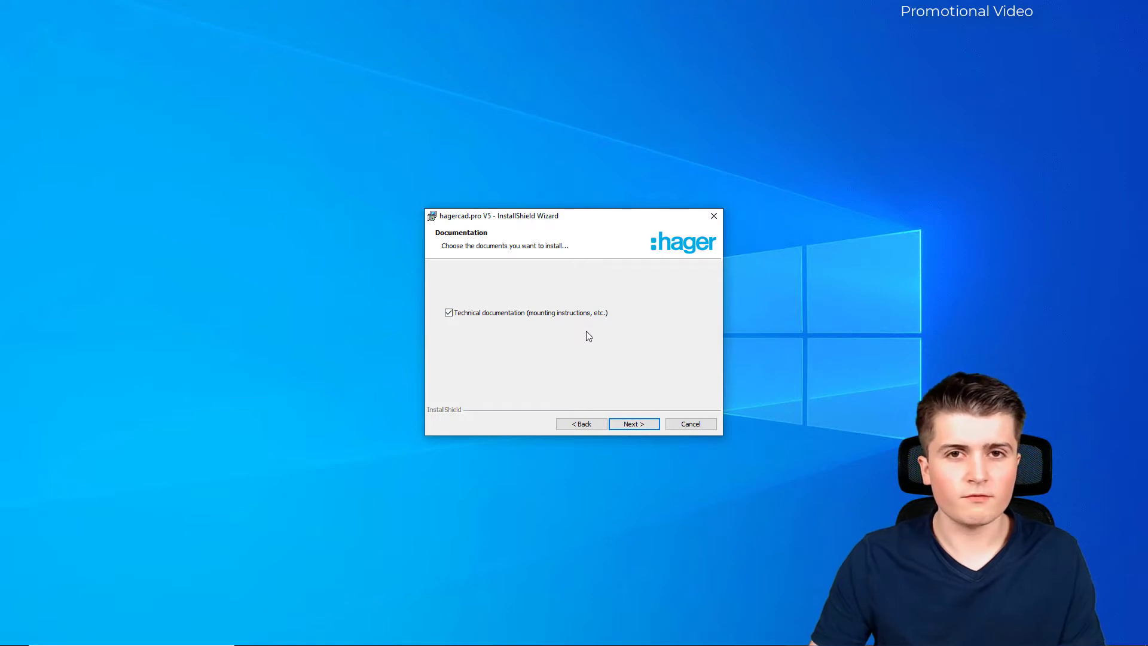
pyautogui.click(629, 423)
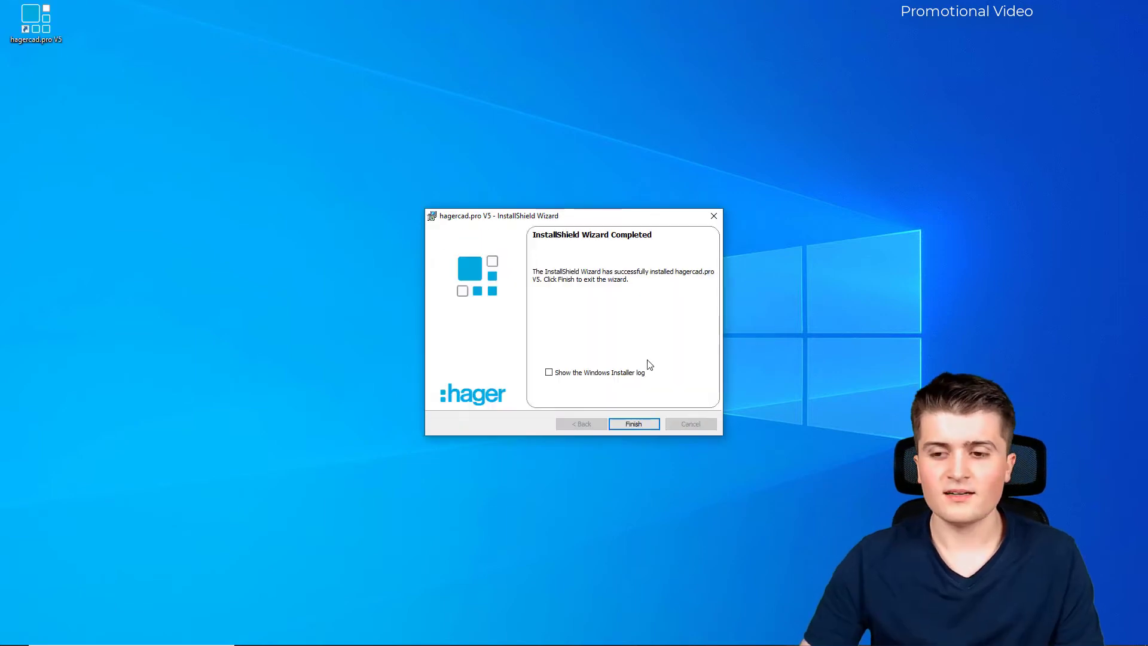
pyautogui.click(633, 423)
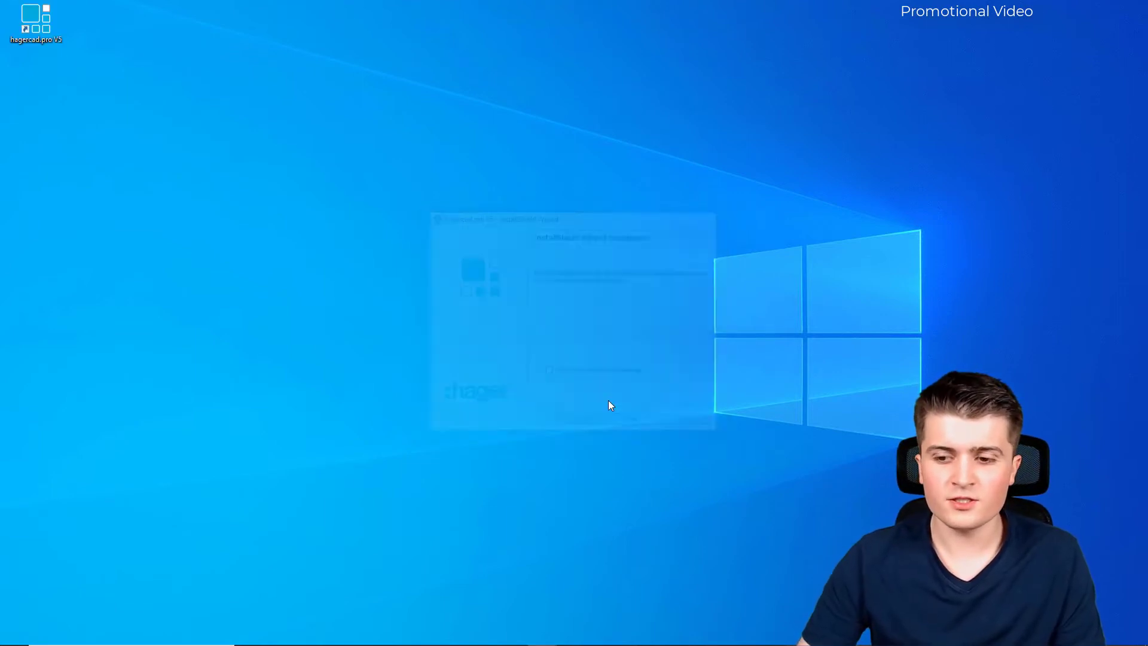
# - Start hagercad.pro V5, view the activation form, and cancel it to continue in the trial period without activating
pyautogui.doubleClick(45, 27)
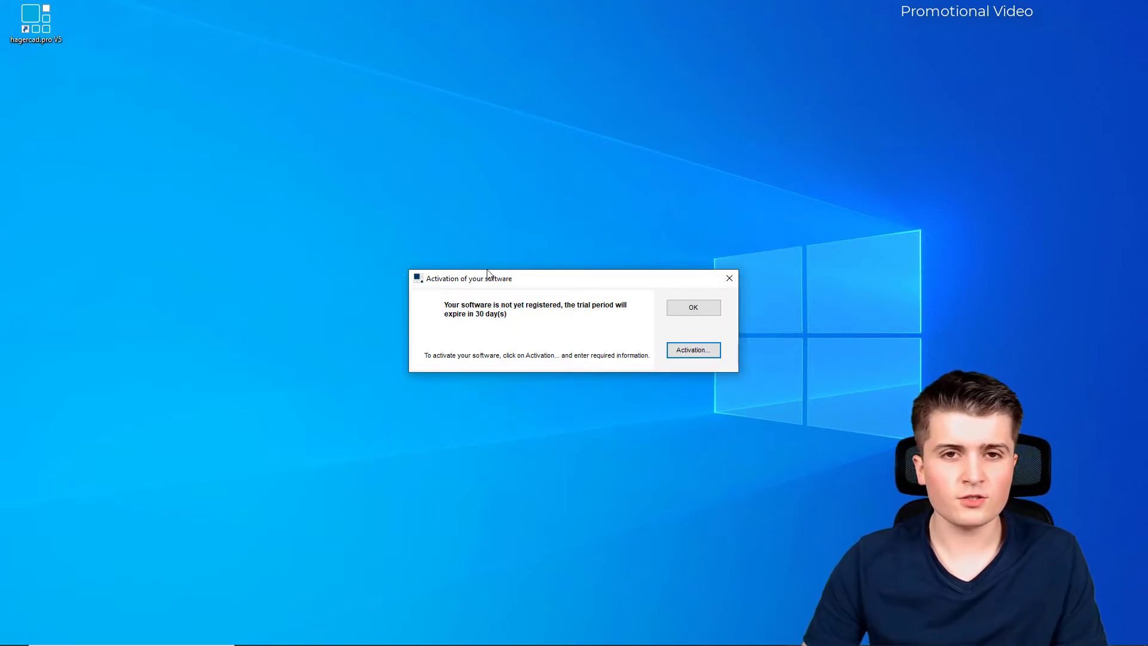
pyautogui.moveTo(513, 289); pyautogui.dragTo(518, 261)
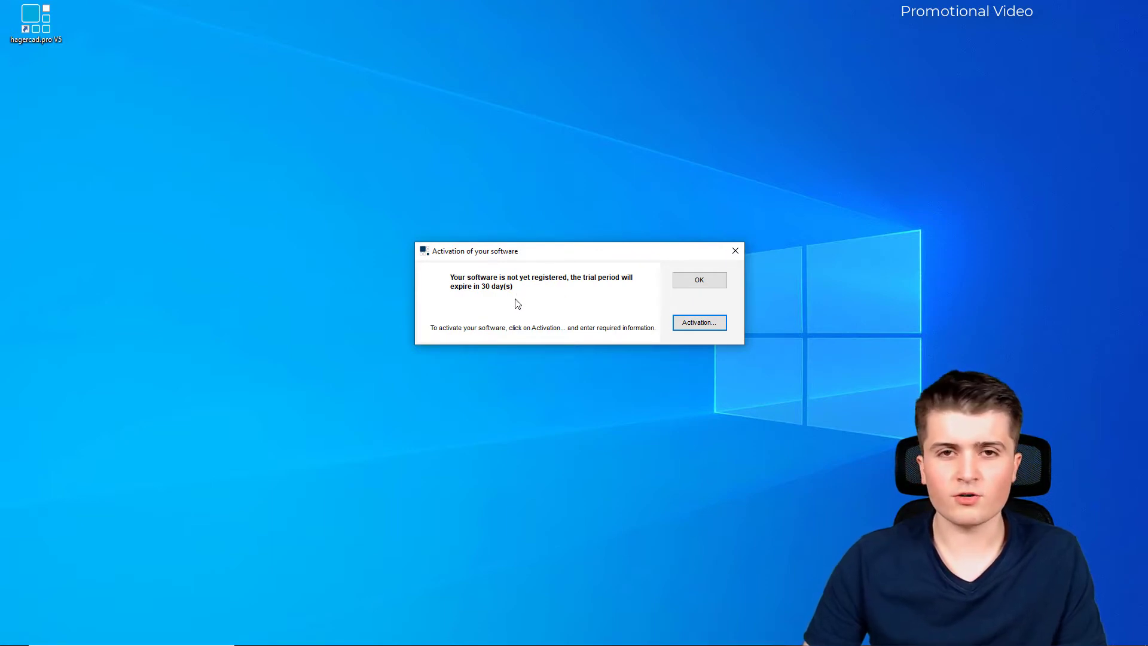
pyautogui.click(695, 327)
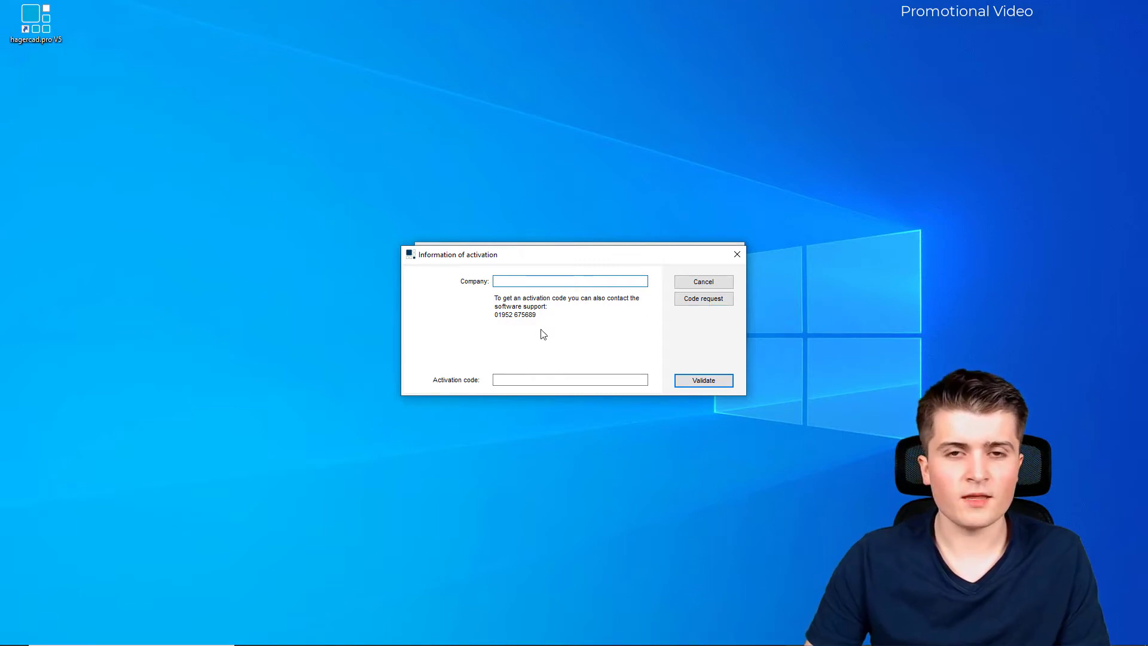
pyautogui.click(736, 255)
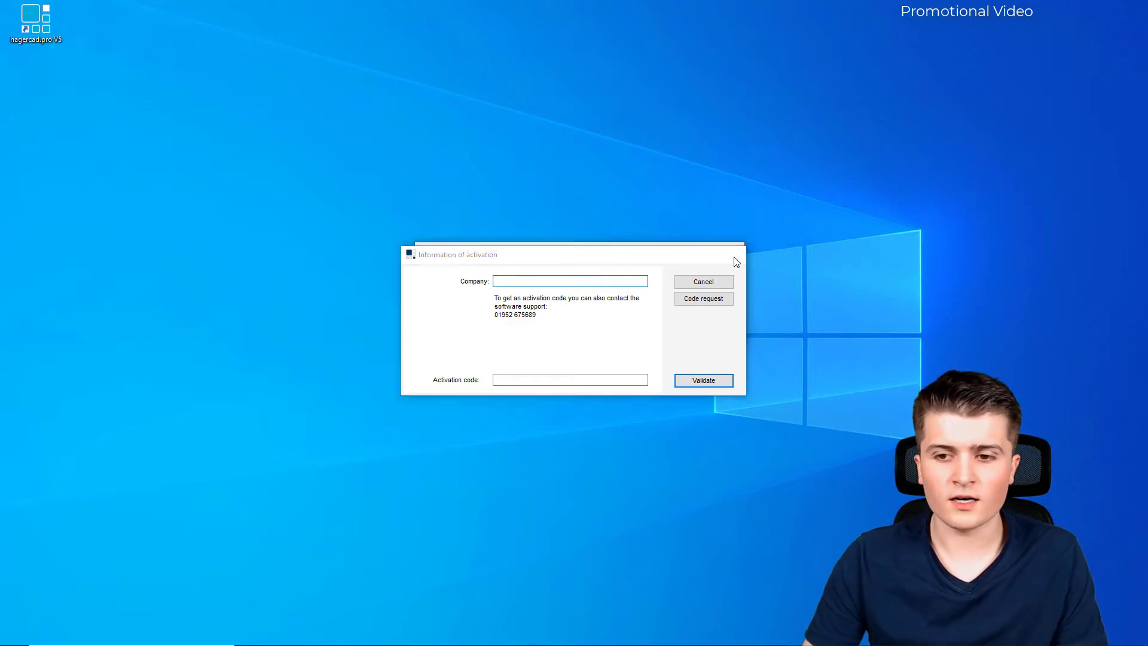
pyautogui.click(689, 281)
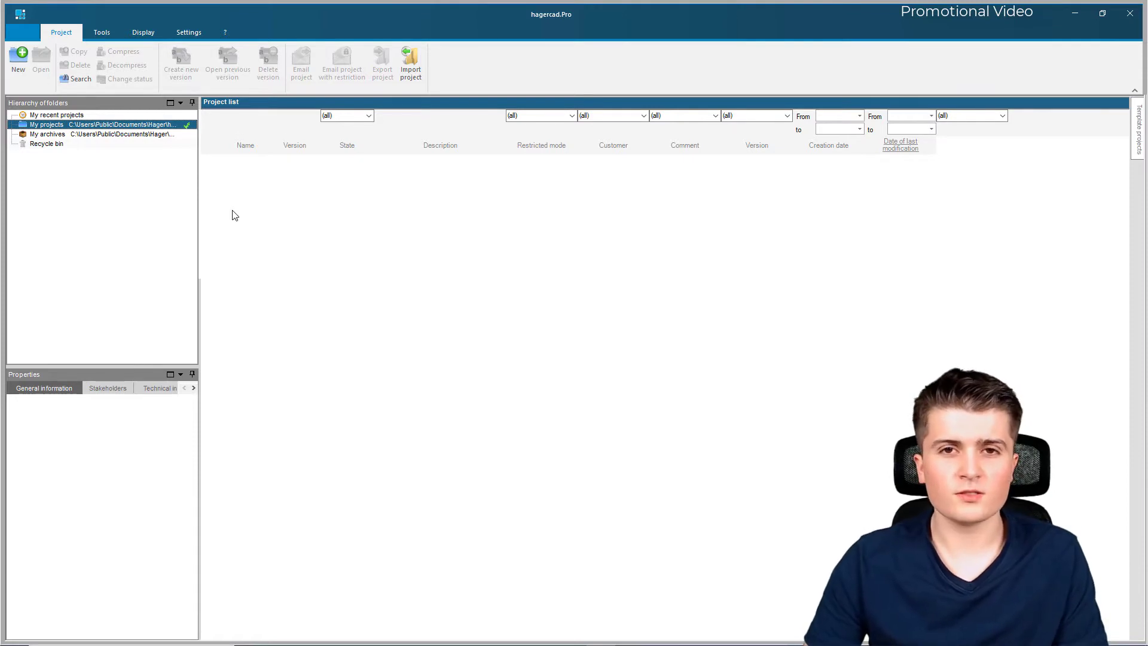
# - Review the general options for internet connection, updates, messaging service and documentation location, and accept them as they are
pyautogui.click(197, 35)
pyautogui.click(324, 71)
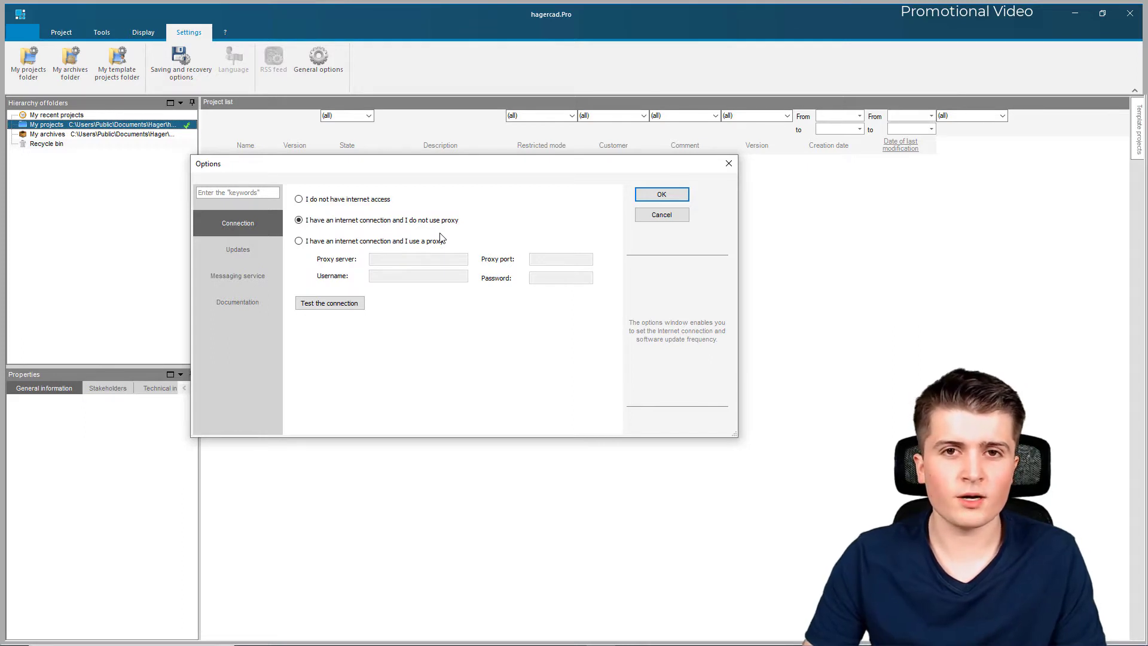
pyautogui.click(279, 256)
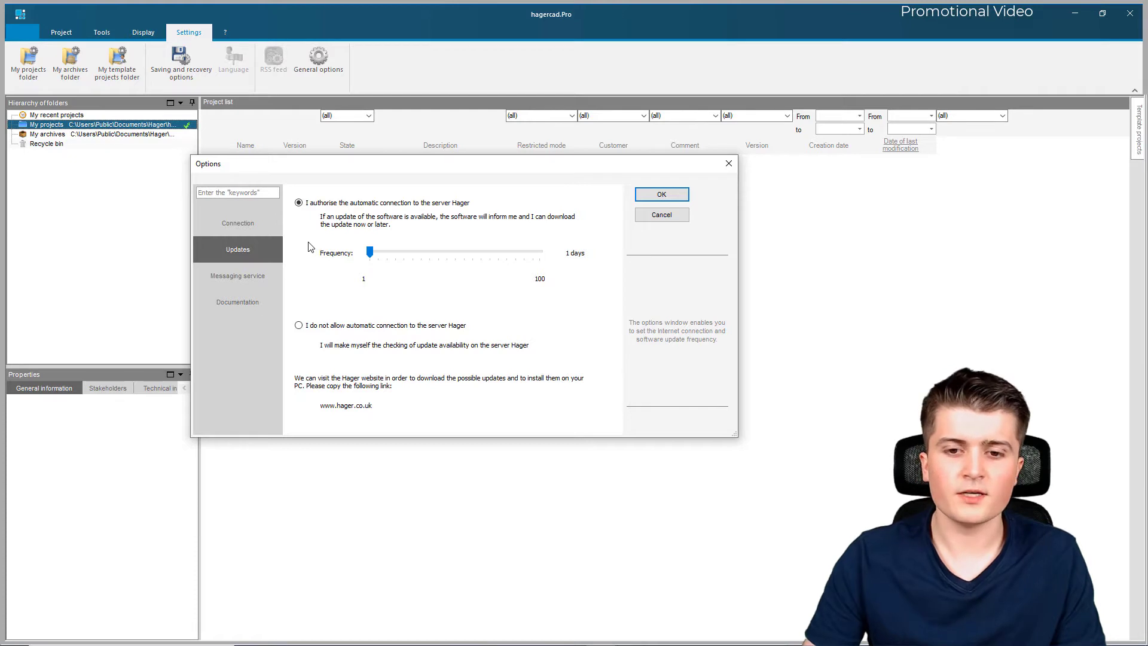
pyautogui.click(267, 273)
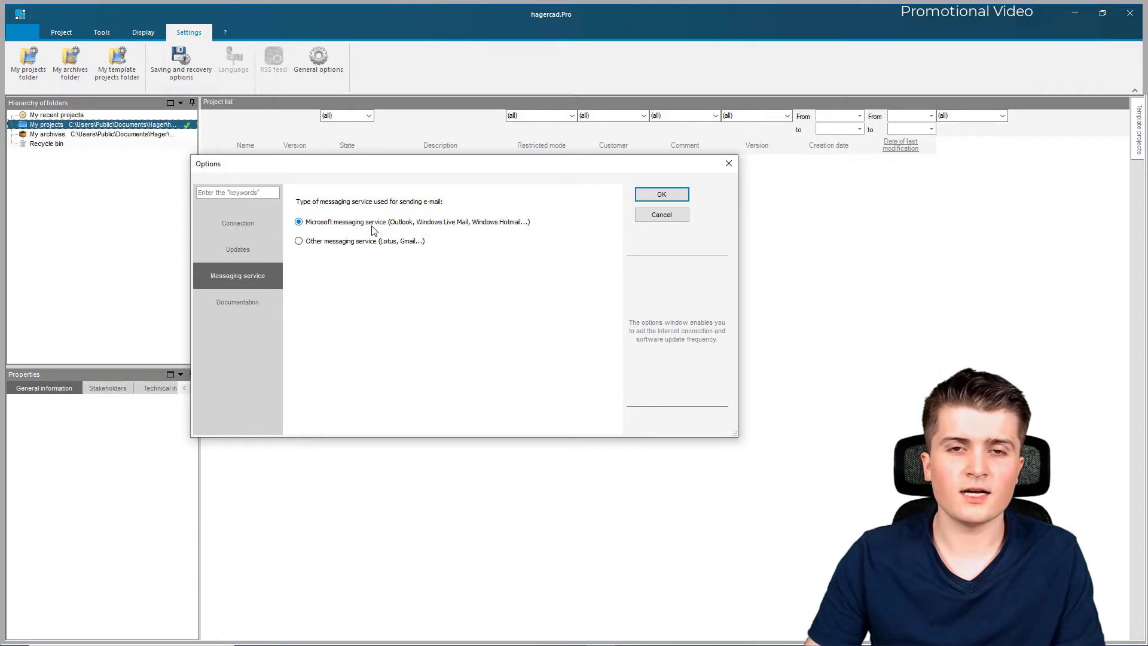
pyautogui.click(242, 302)
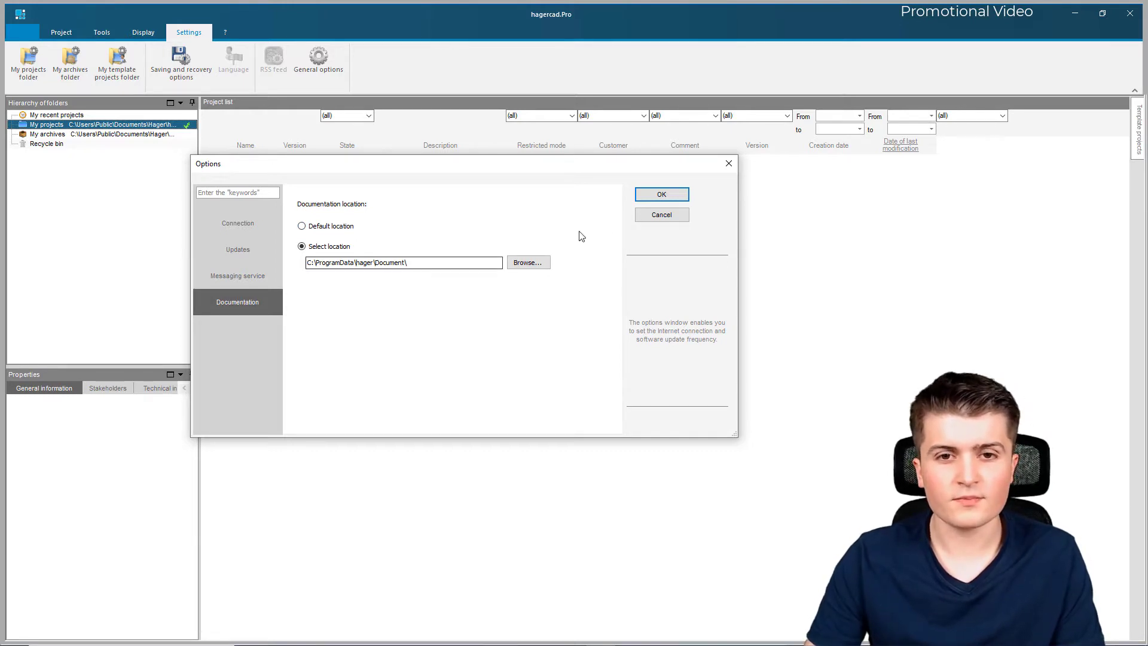
pyautogui.click(660, 195)
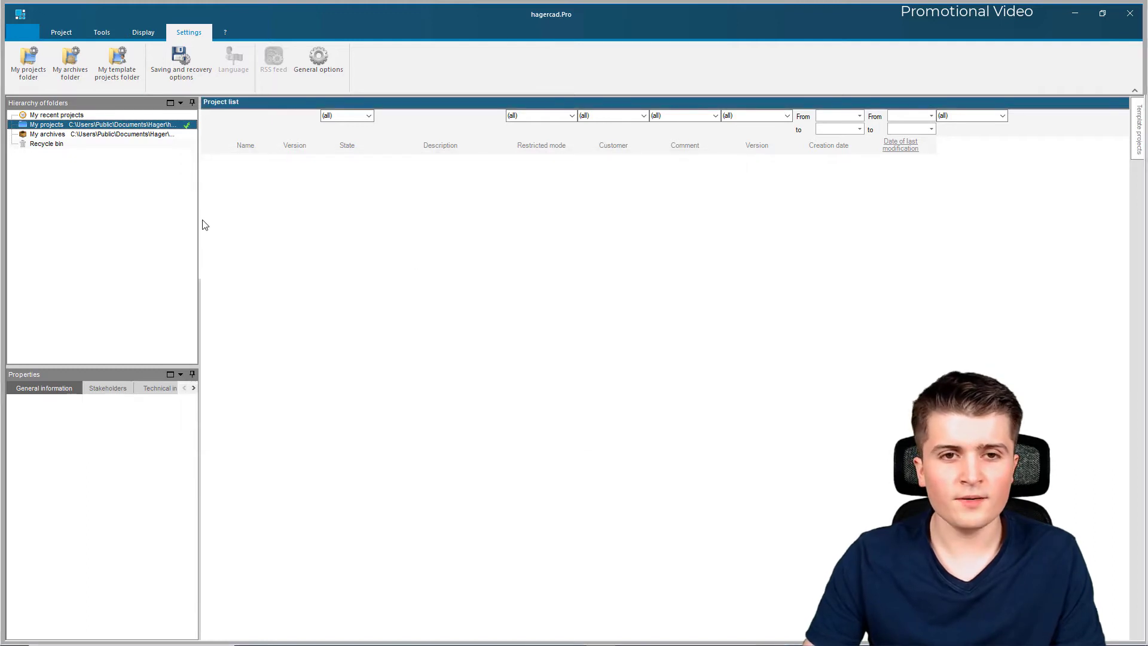
# - Open the user data editor and examine the company details and the list of colleagues
pyautogui.scroll(3, 200, 75)
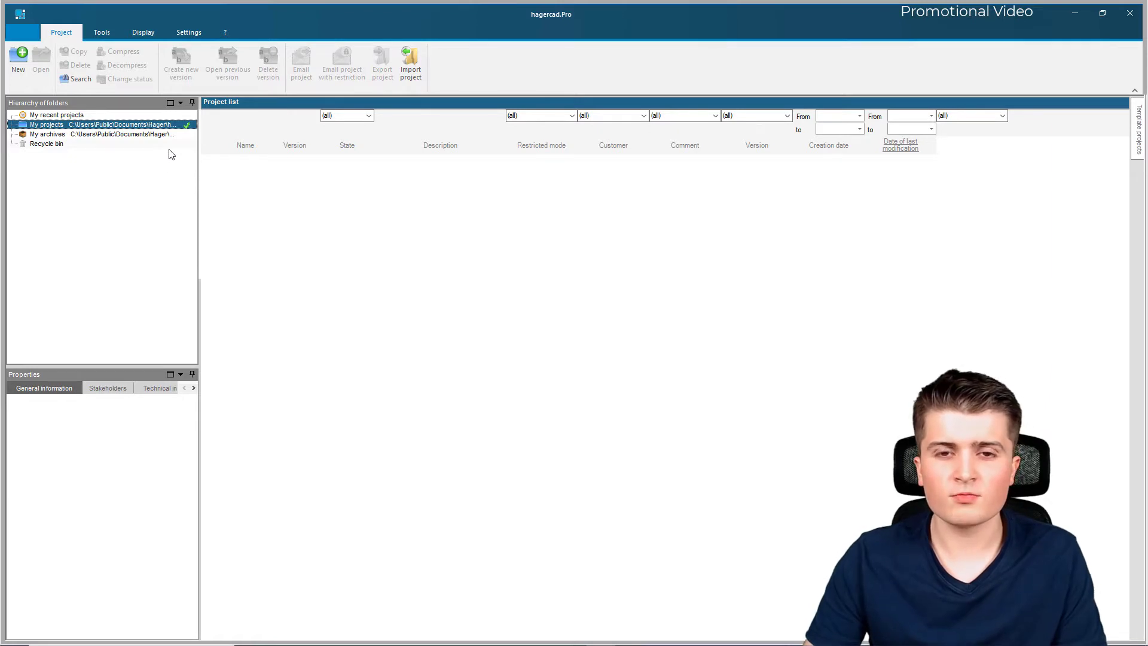
pyautogui.click(100, 42)
pyautogui.click(83, 55)
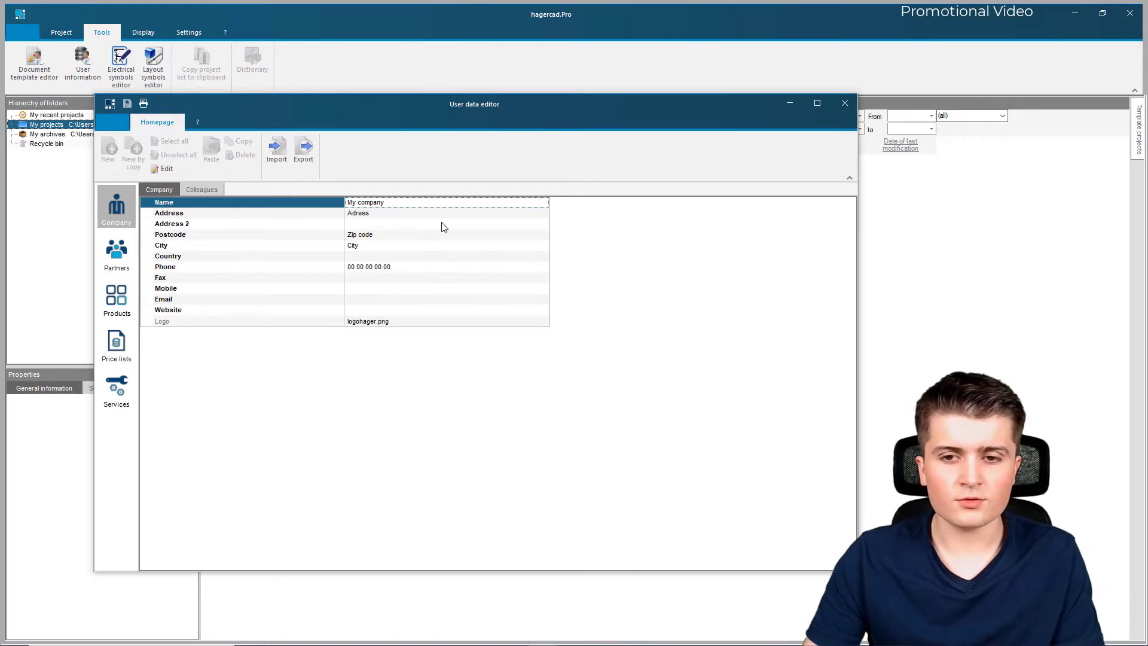
pyautogui.click(199, 190)
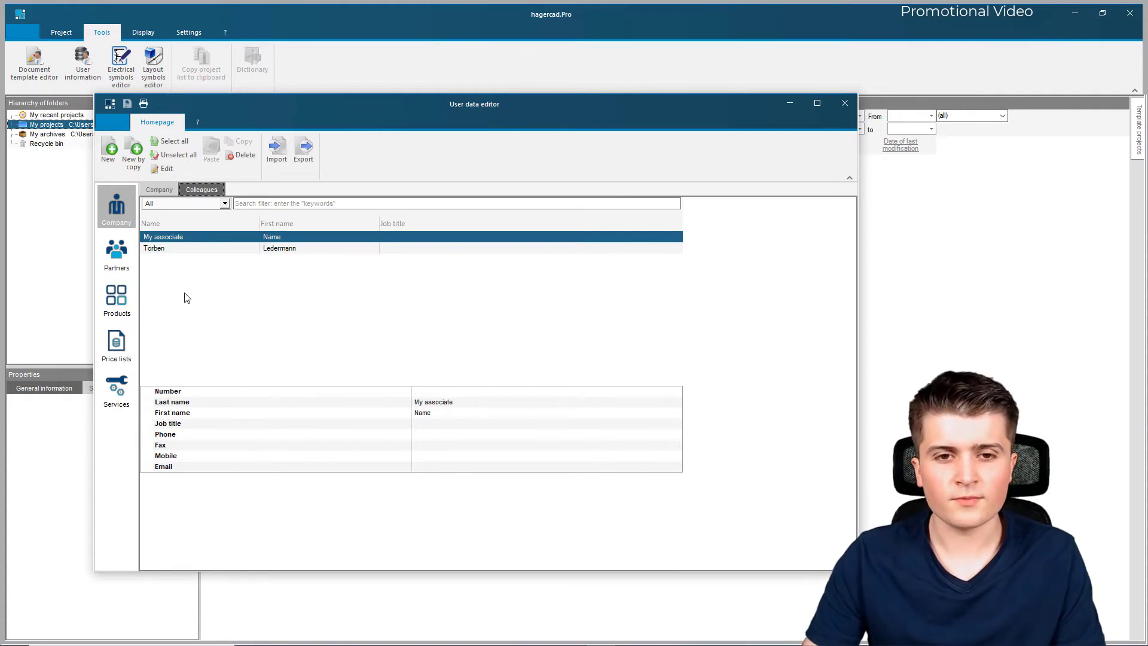
# - Add a blank colleague entry to the company data and delete it again
pyautogui.click(108, 148)
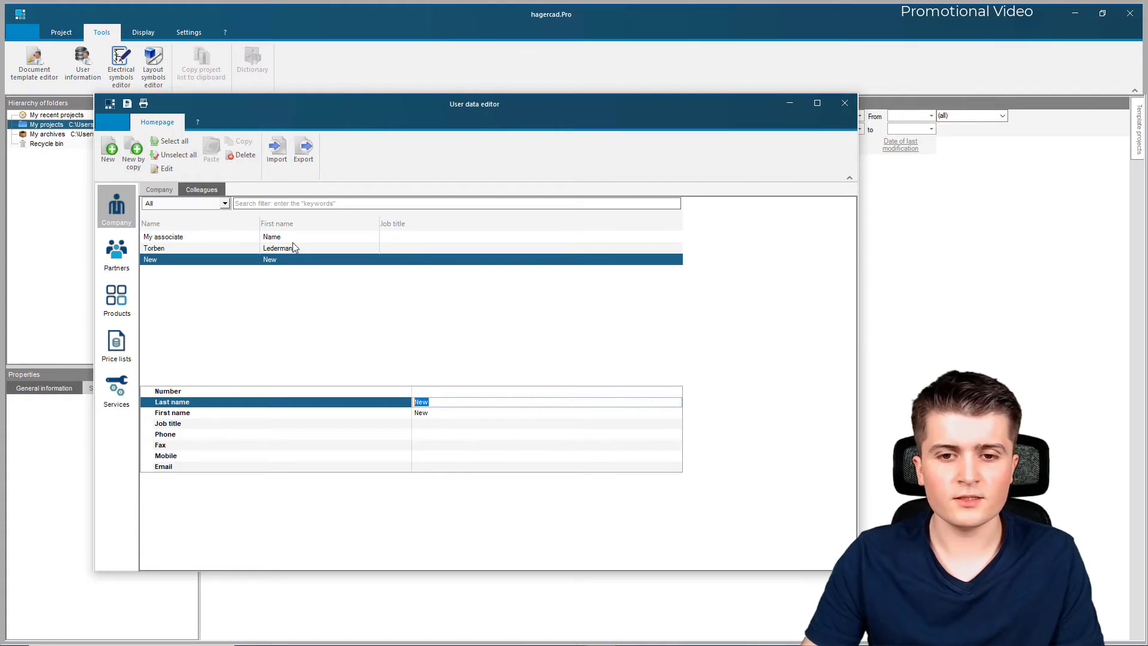
pyautogui.click(245, 156)
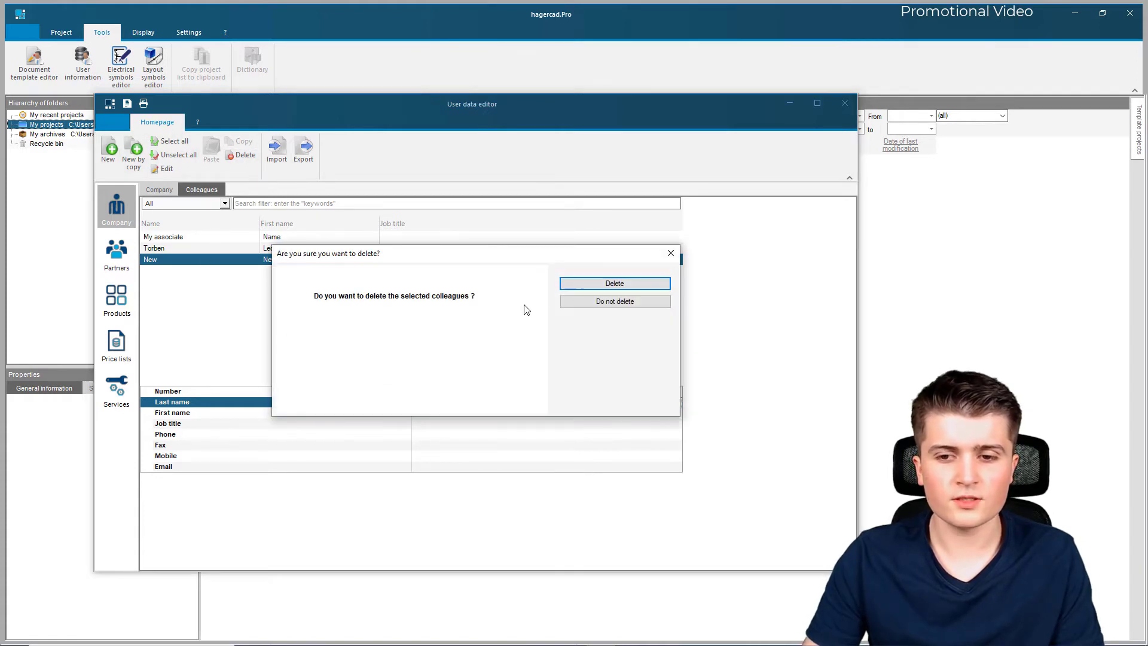
pyautogui.click(622, 283)
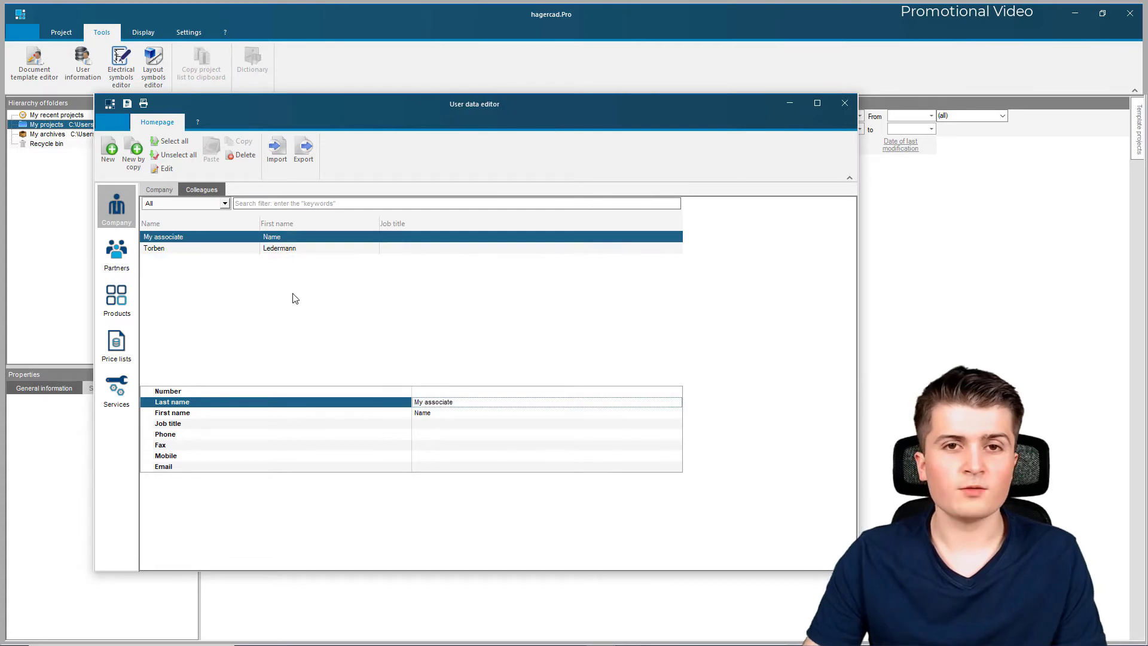
# - Examine the partners and their representatives in the user data, and expand the manufacturers in the product data
pyautogui.click(116, 257)
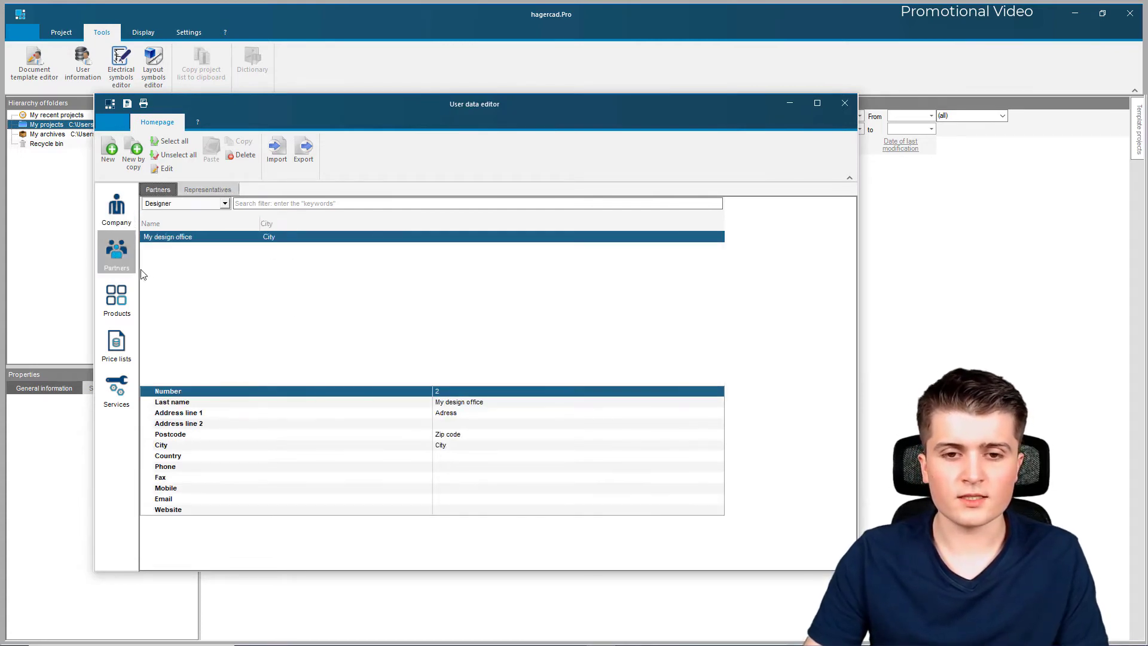
pyautogui.click(196, 191)
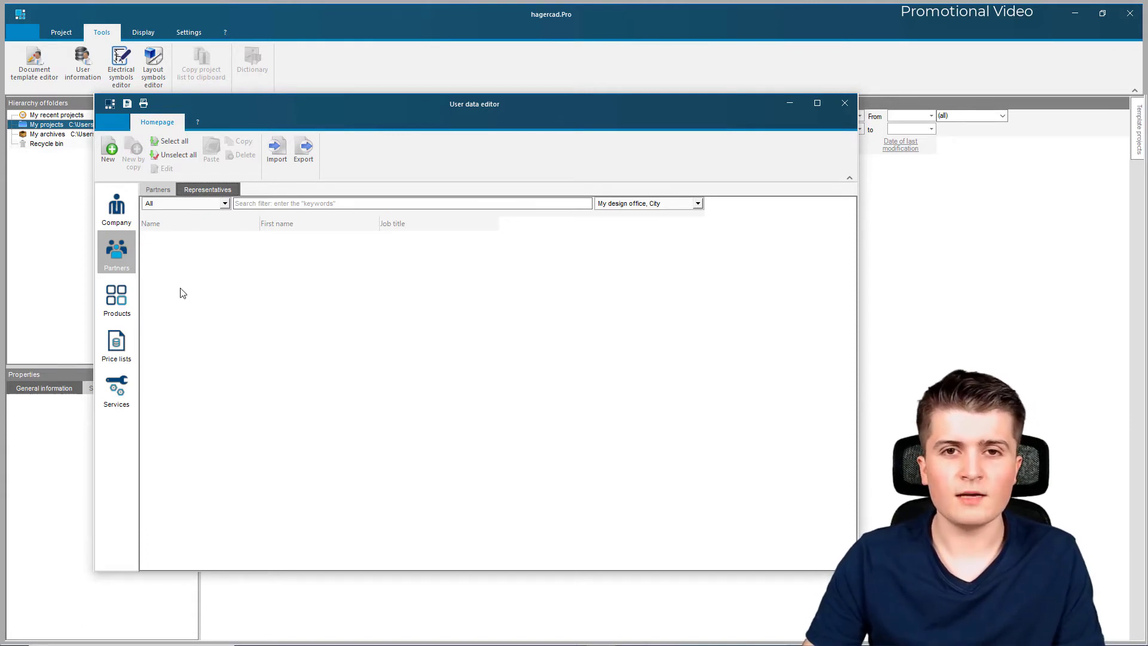
pyautogui.click(158, 190)
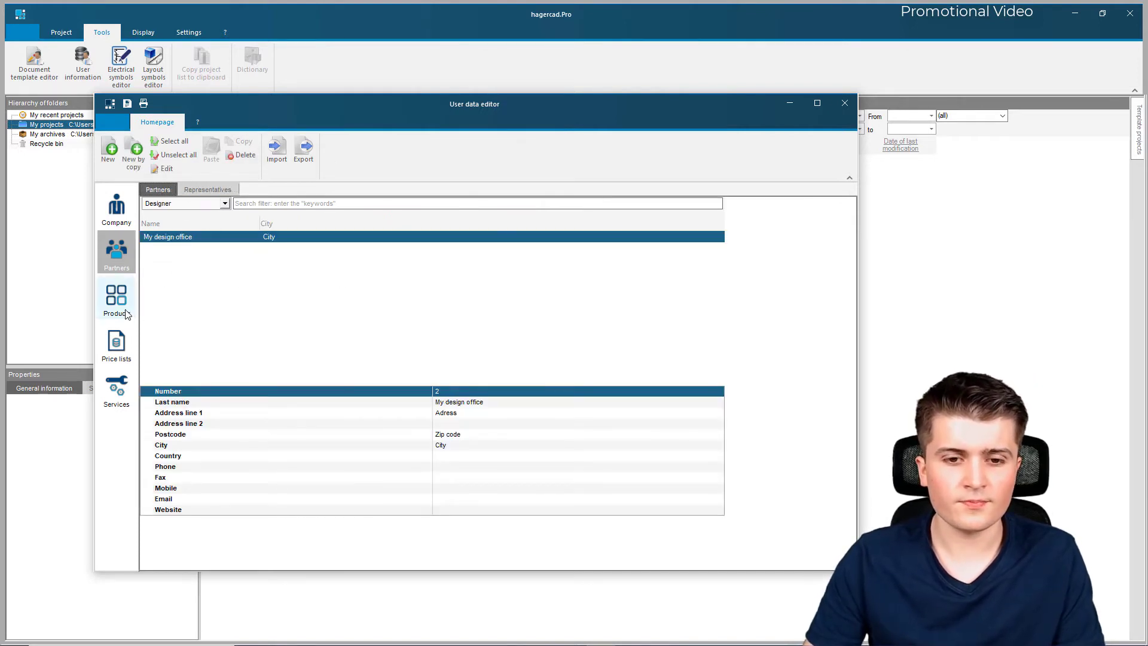
pyautogui.click(110, 307)
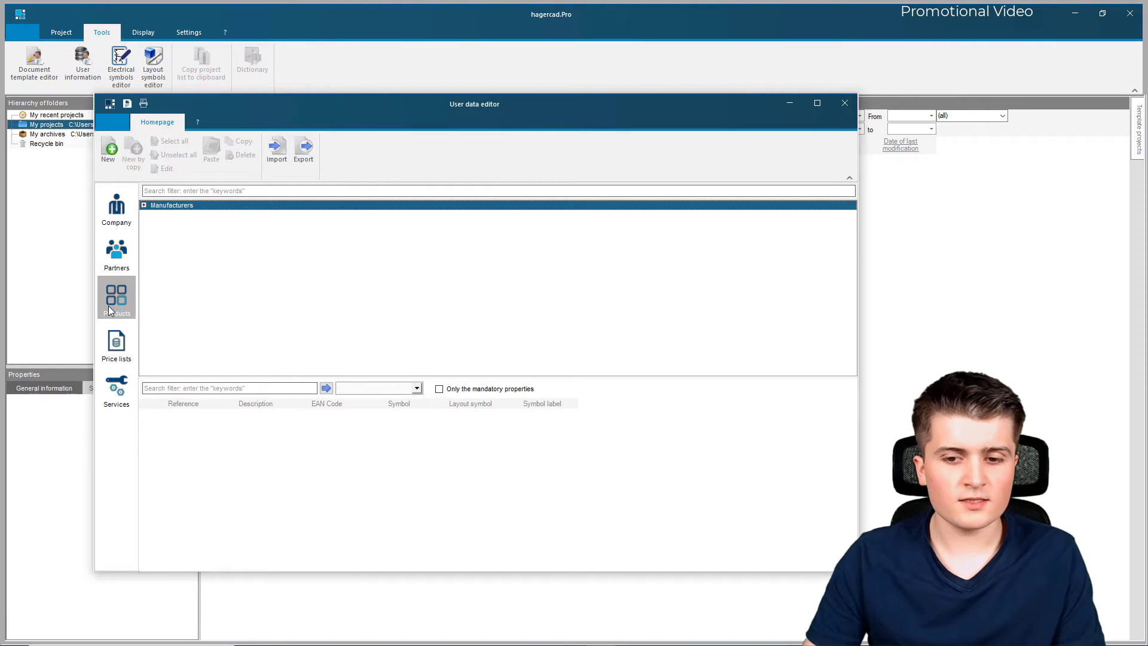
pyautogui.click(144, 206)
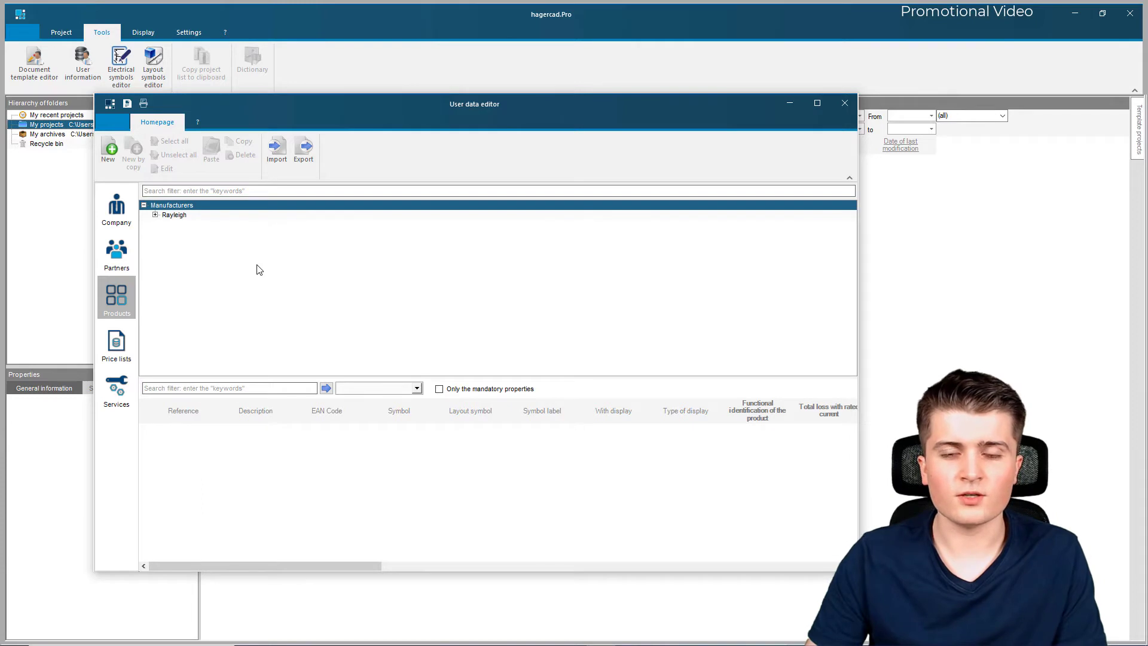
# - Examine the price lists and the installation and wiring times of the Hager products, and close the user data editor
pyautogui.click(117, 356)
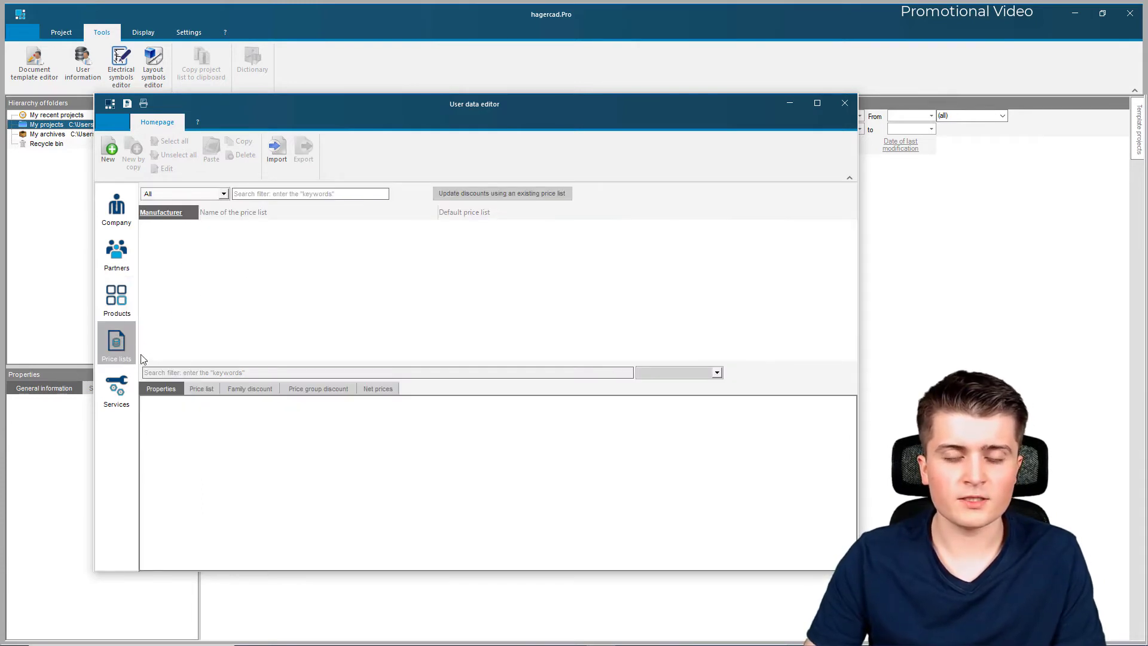
pyautogui.click(117, 388)
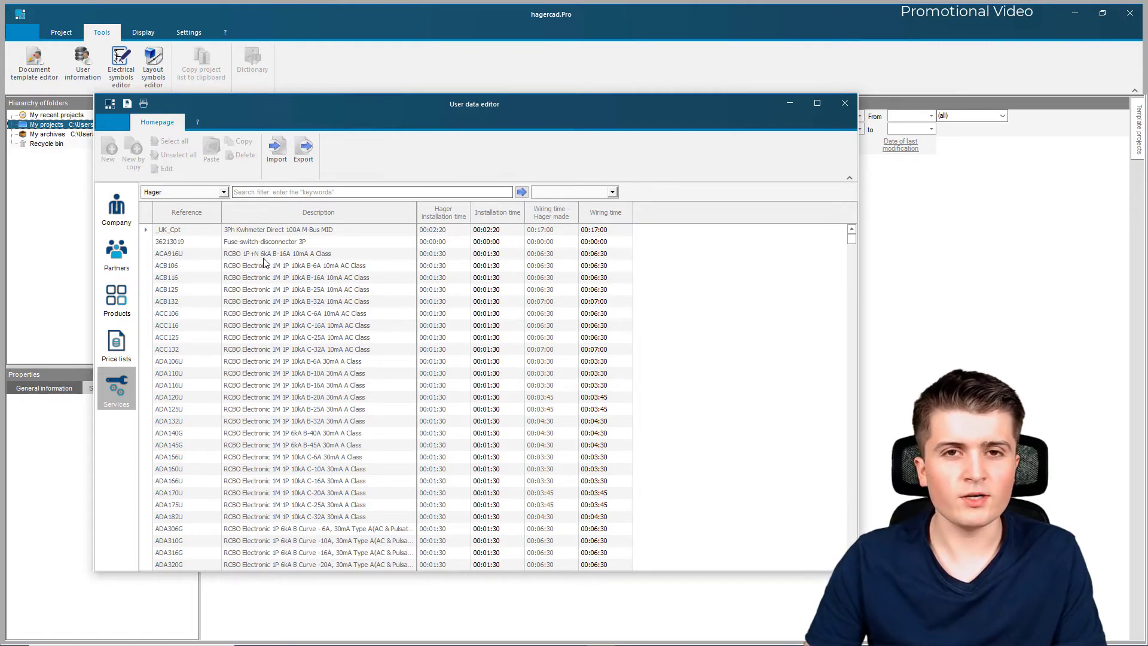
pyautogui.click(126, 106)
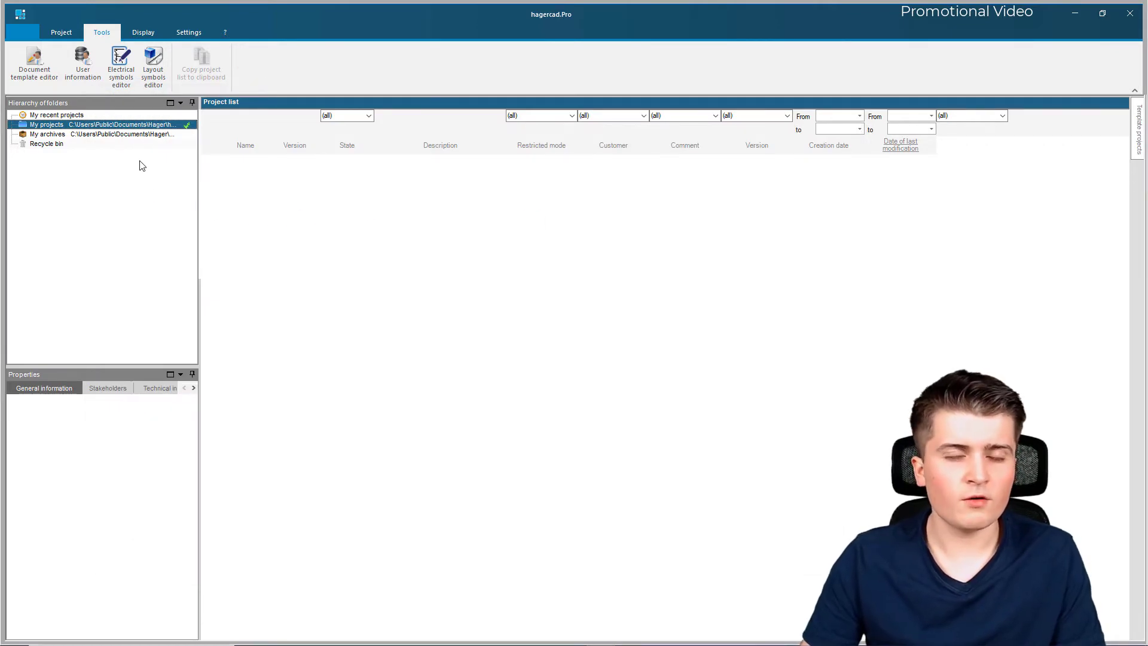
# - Review the saving and recovery options and accept them with automatic project saving every 15 minutes
pyautogui.click(191, 33)
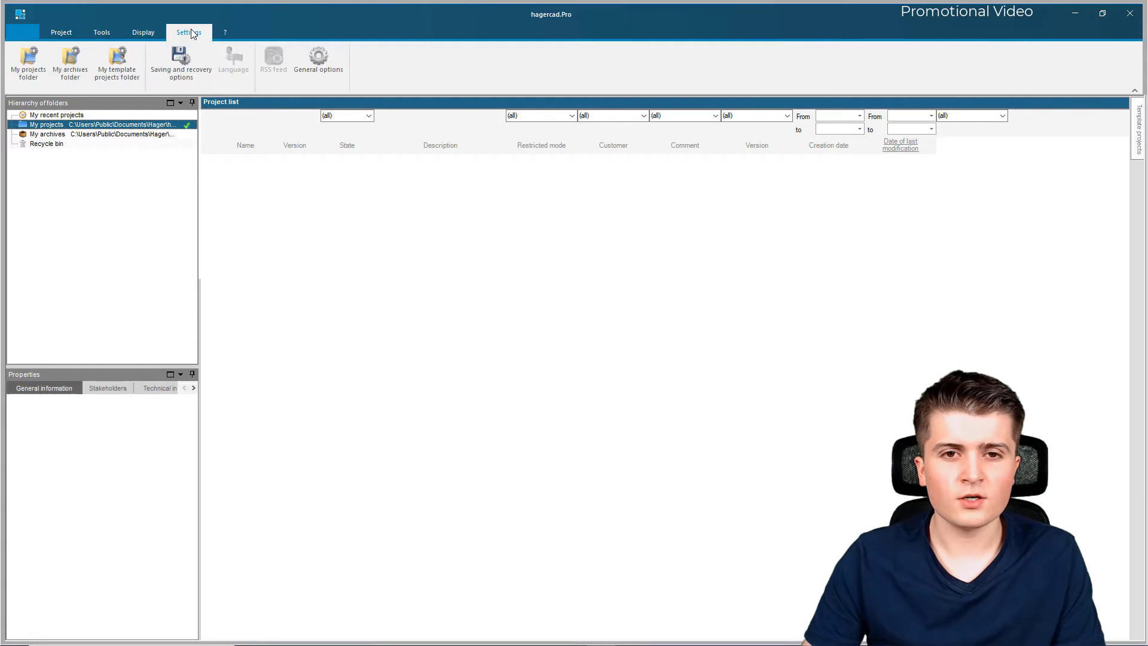
pyautogui.click(176, 85)
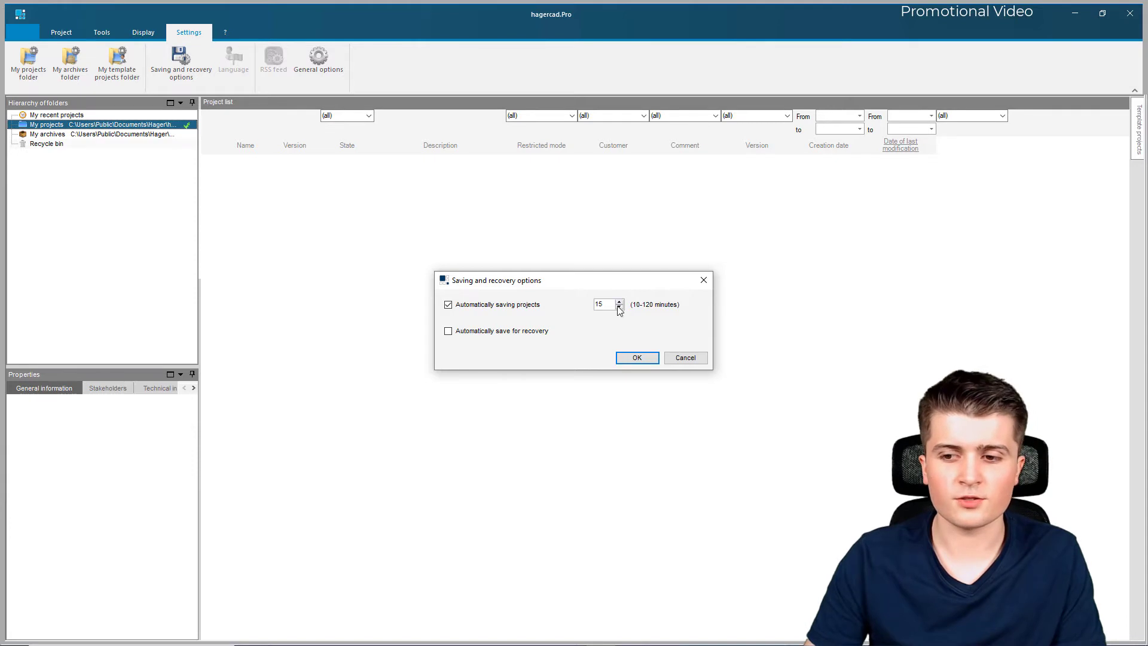
pyautogui.click(647, 359)
pyautogui.scroll(3, 235, 80)
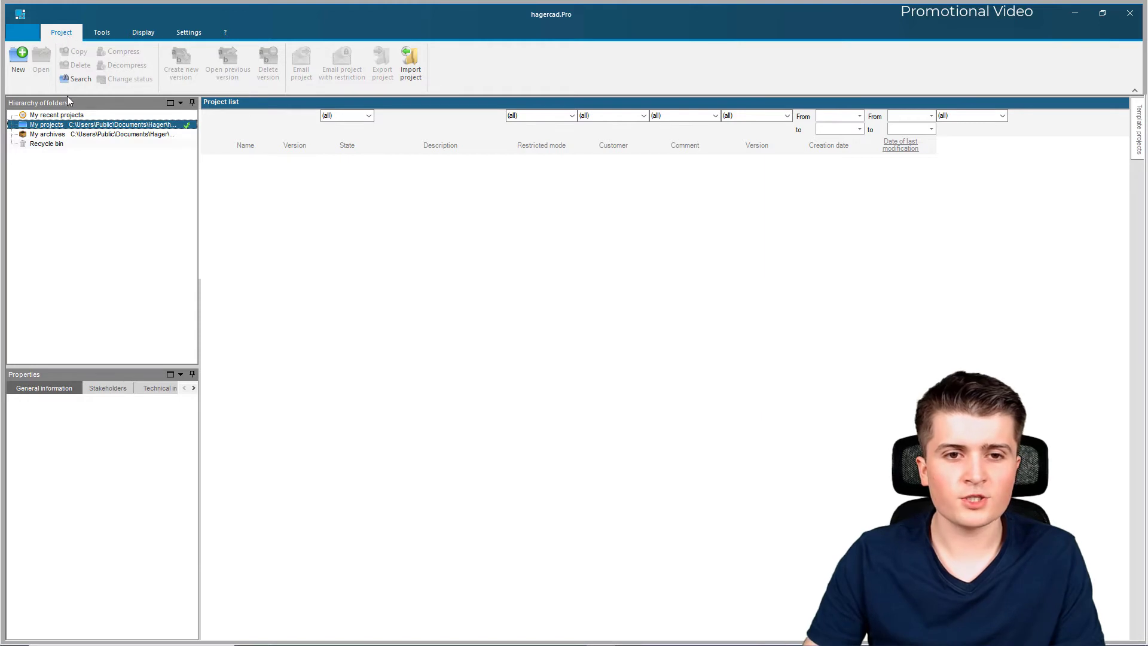
# - Create a new folder named Youtube under My projects
pyautogui.rightClick(66, 128)
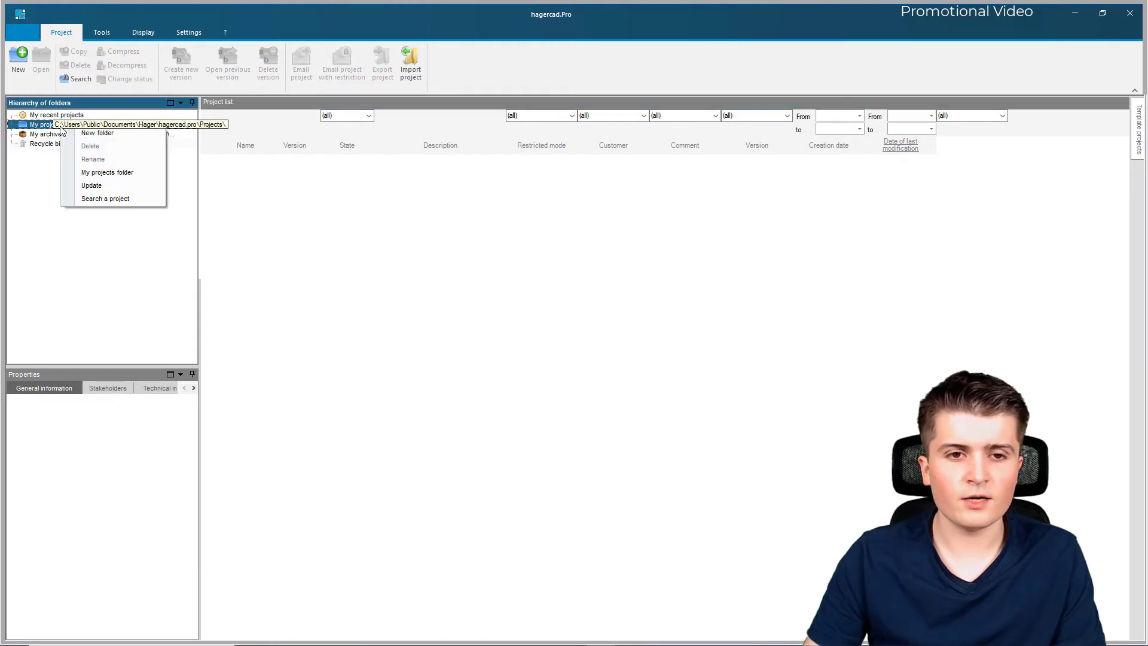
pyautogui.click(107, 134)
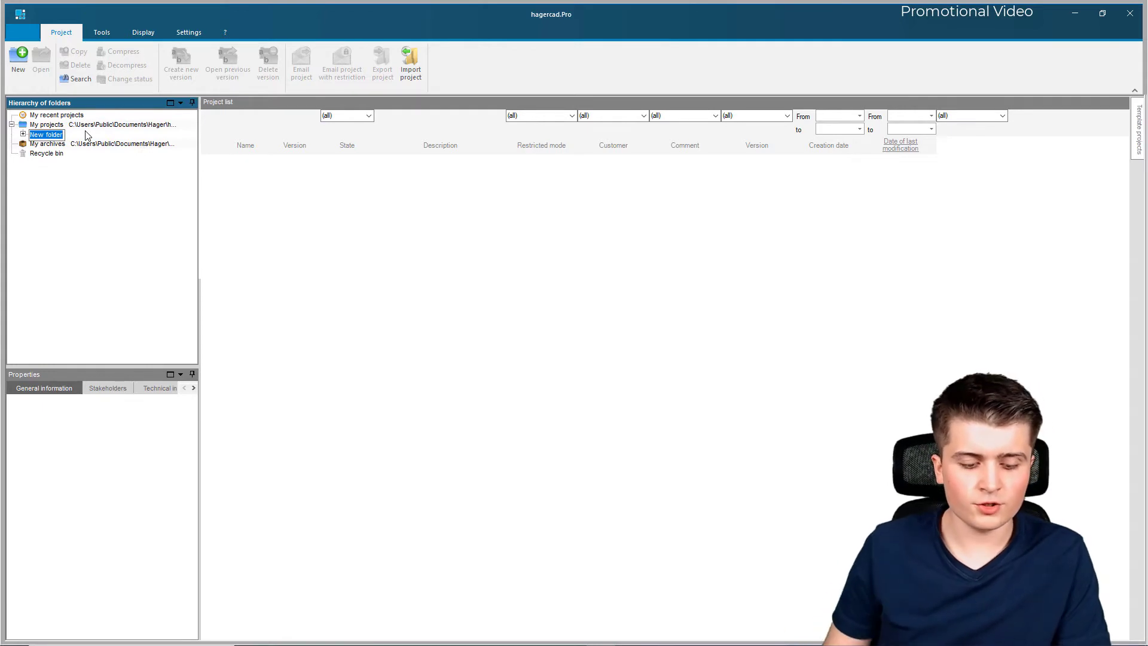
pyautogui.write('Youtube')
pyautogui.press('Return')
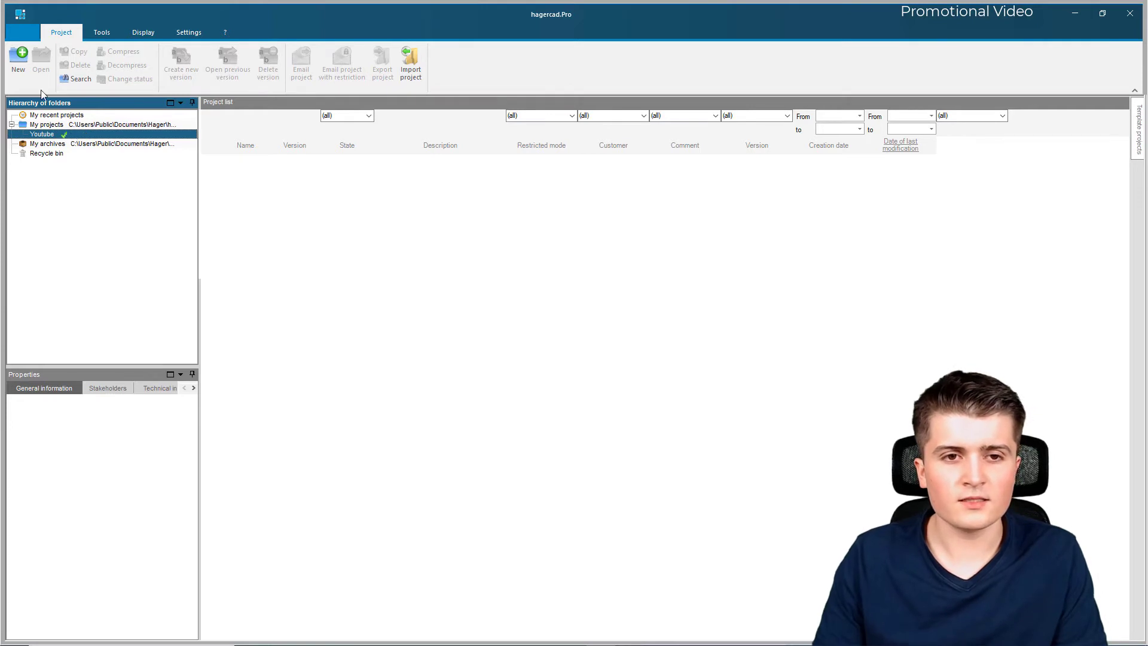
# - Create a new project named Example Project in the Youtube folder
pyautogui.click(22, 73)
pyautogui.write('E')
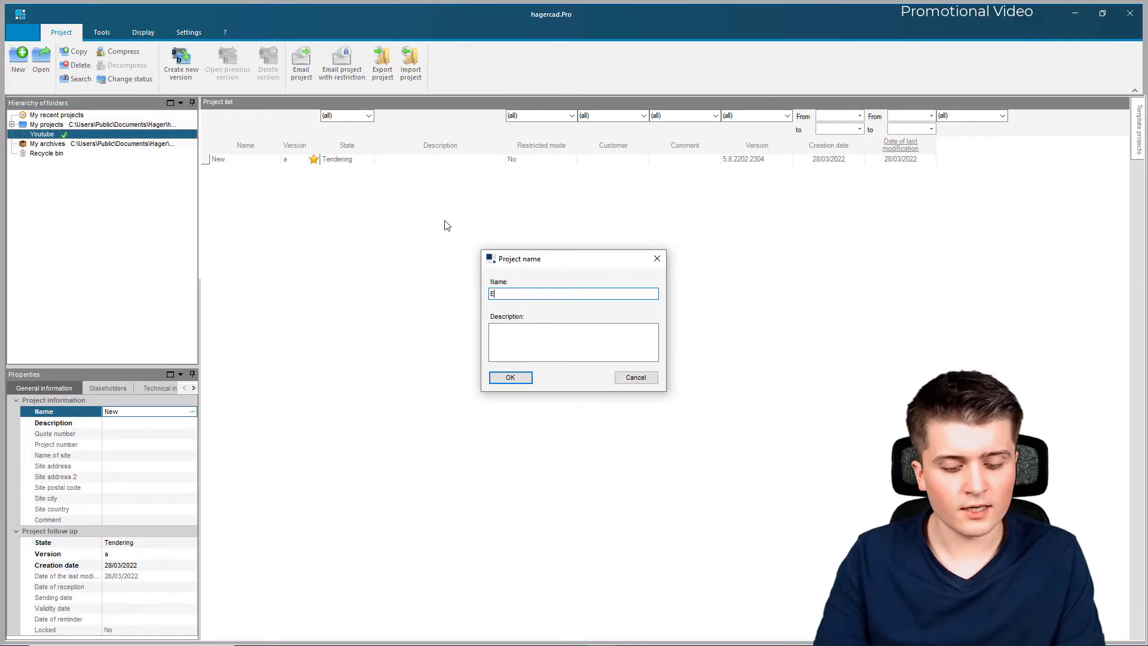
pyautogui.write('xample Project')
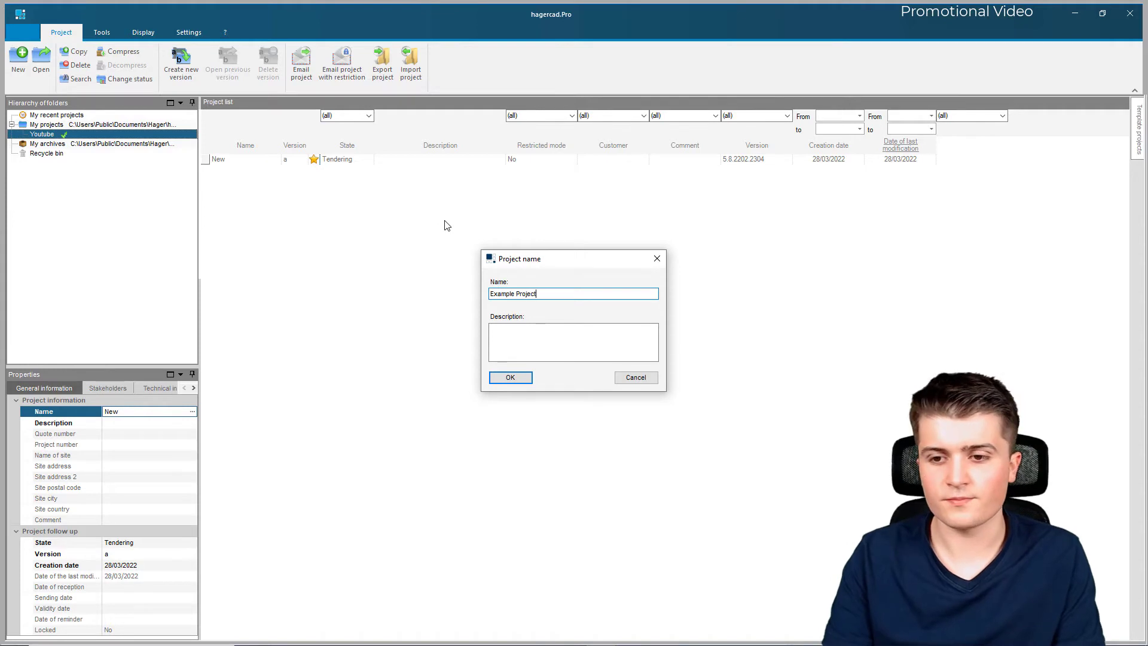
pyautogui.press('Return')
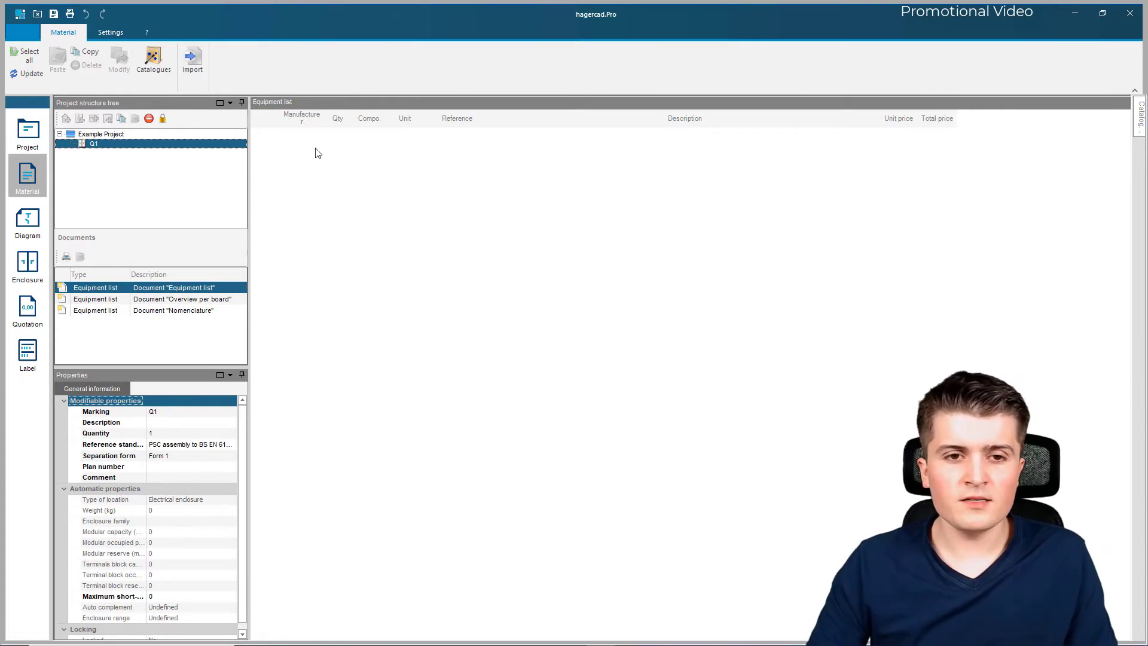
# - Lock location Q1 in the project structure and unlock it again
pyautogui.click(29, 361)
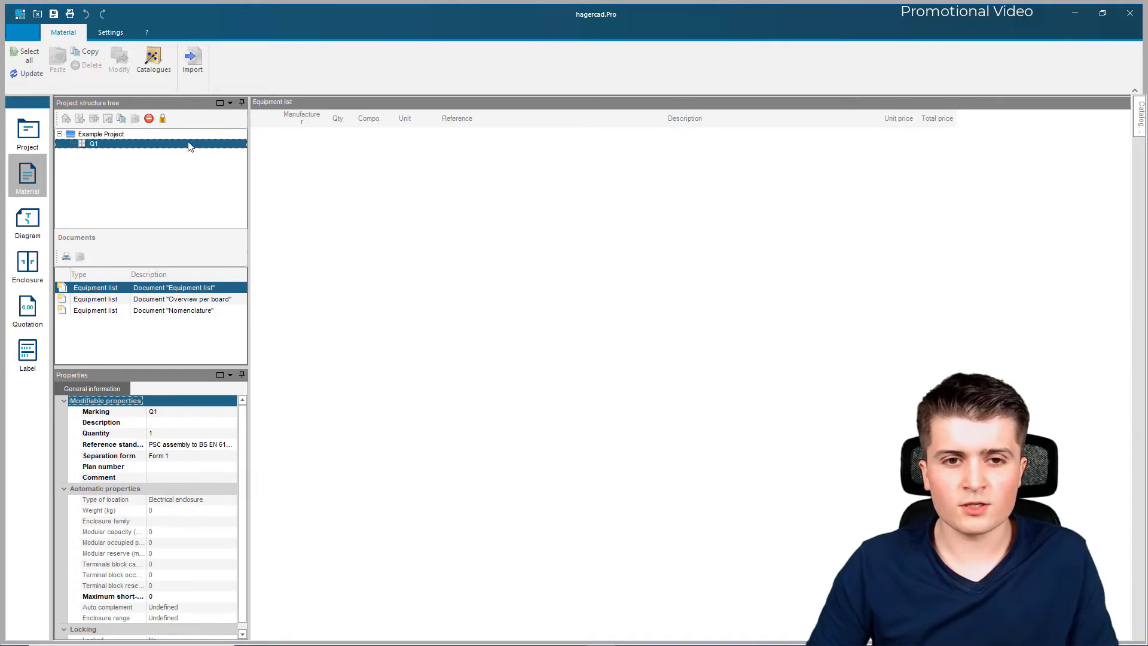
pyautogui.click(162, 118)
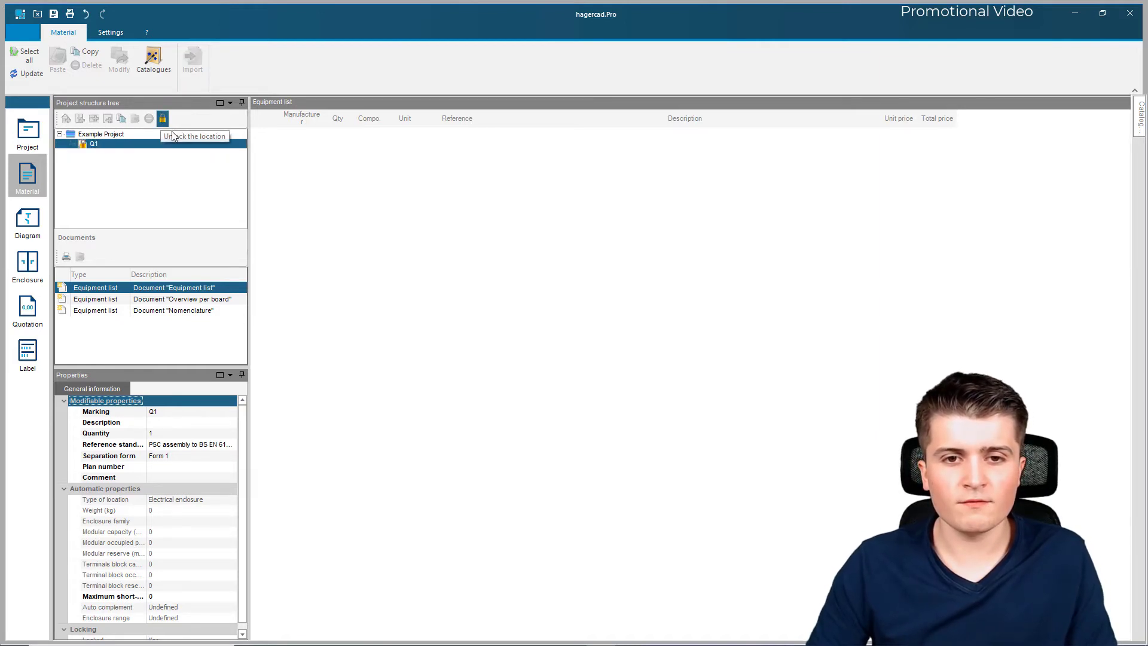
pyautogui.click(163, 118)
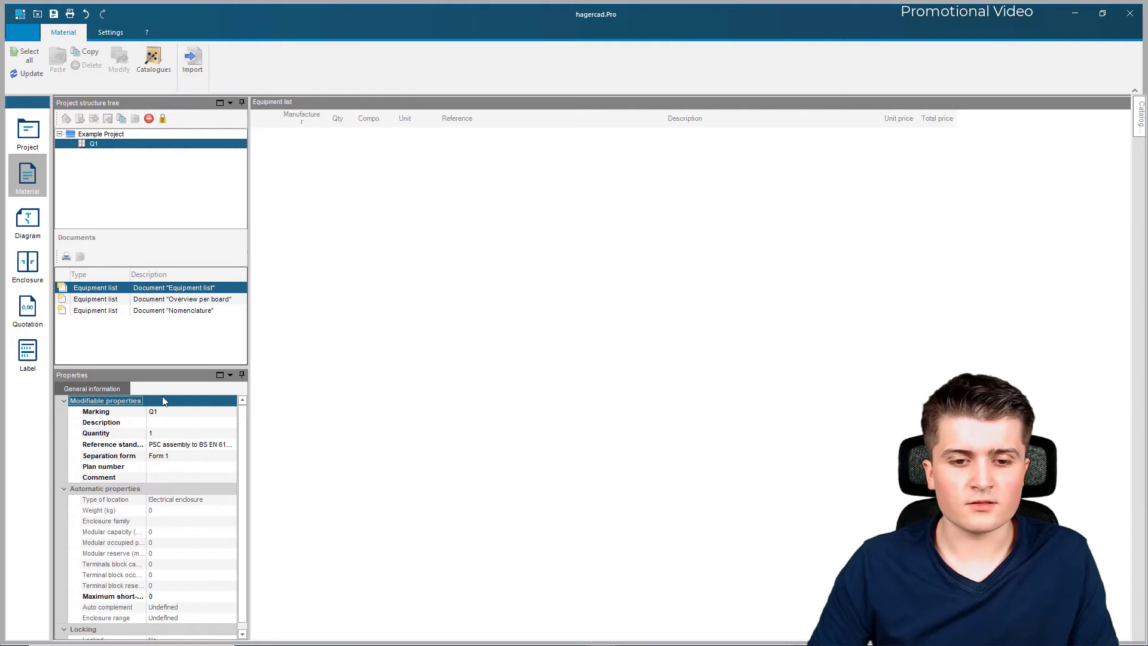
# - Display the general information of Example Project and start an assisted multi-line diagram for location Q1
pyautogui.click(102, 135)
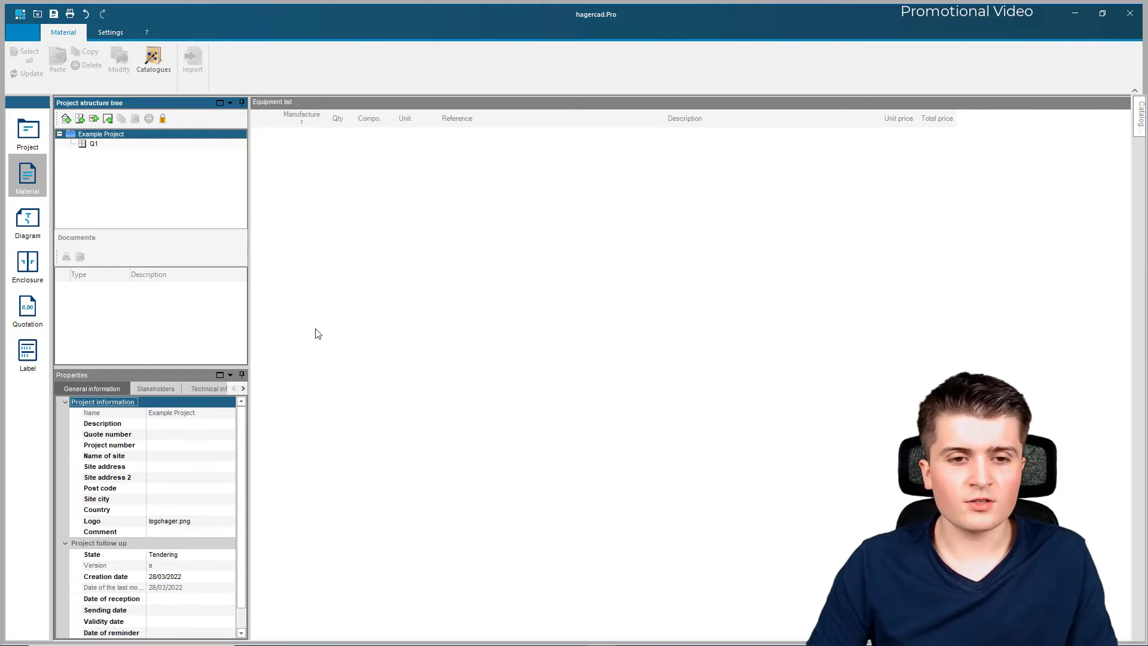
pyautogui.click(20, 222)
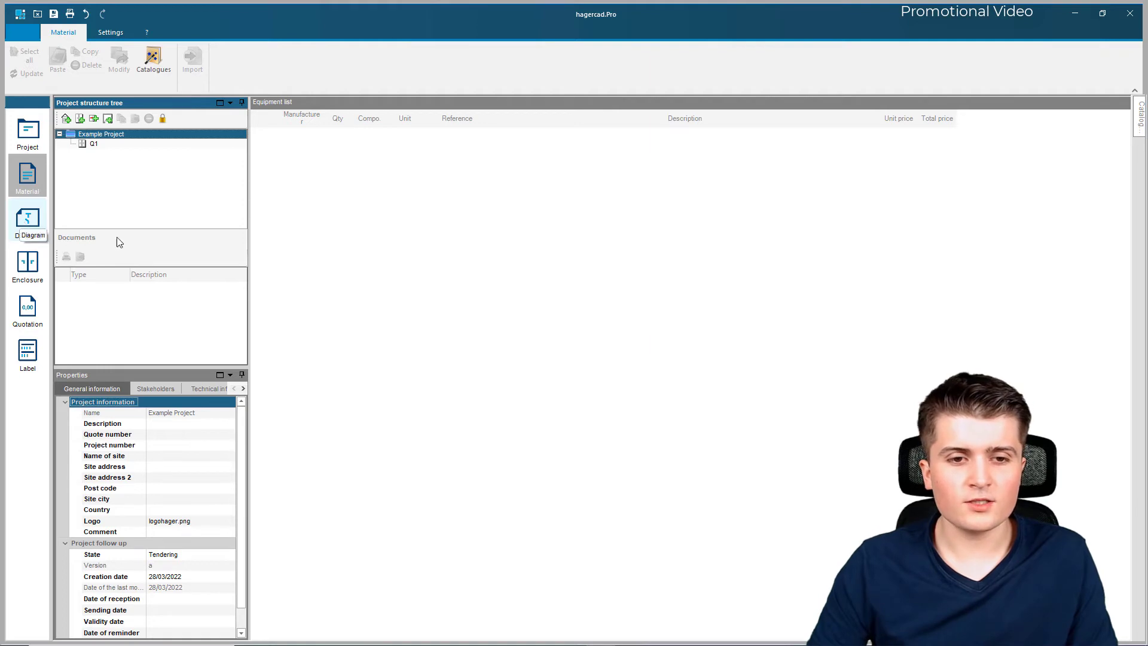
pyautogui.moveTo(478, 132); pyautogui.dragTo(471, 161)
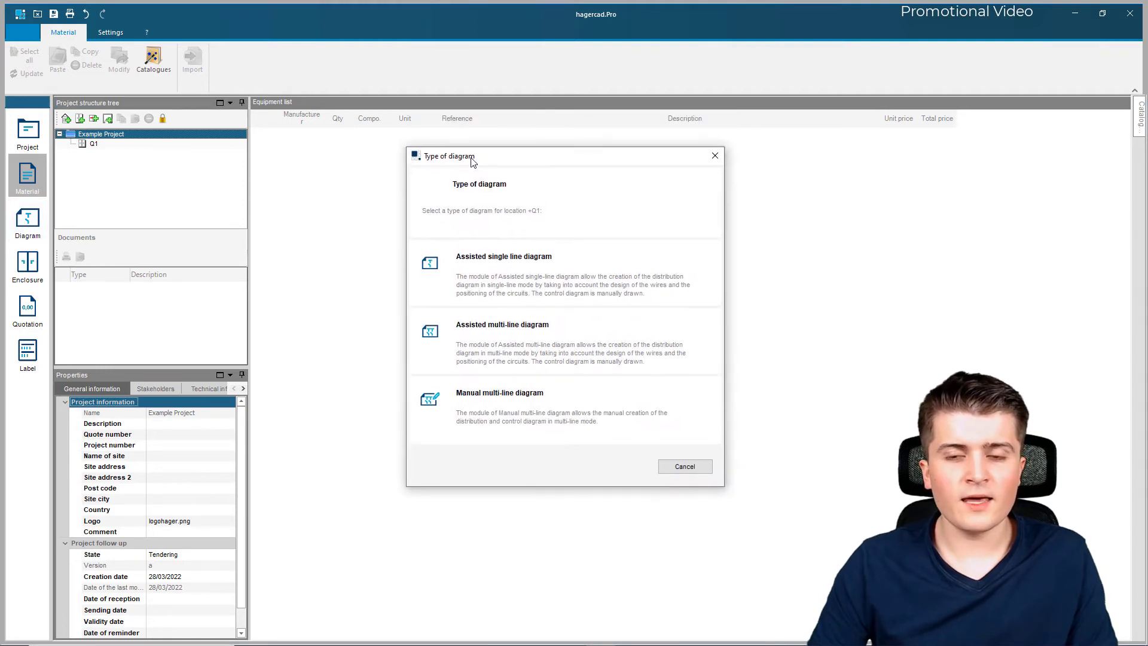
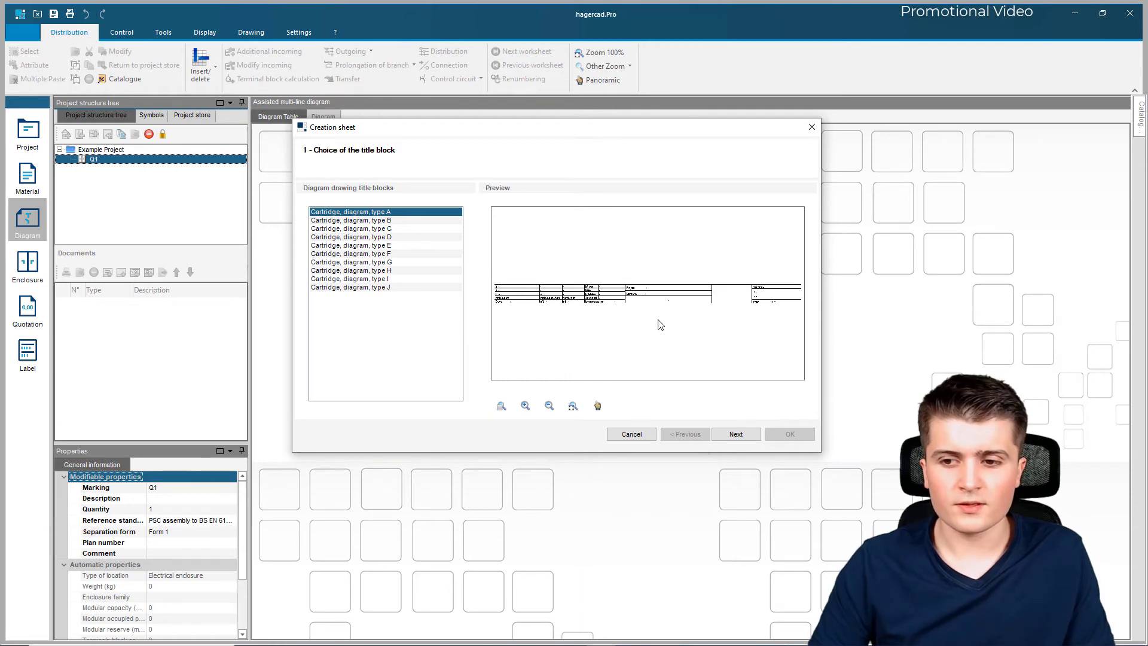
# - Accept title block type A, the outgoing symbol type I circuit label and the company headed cartridge as heading sheet
pyautogui.click(738, 434)
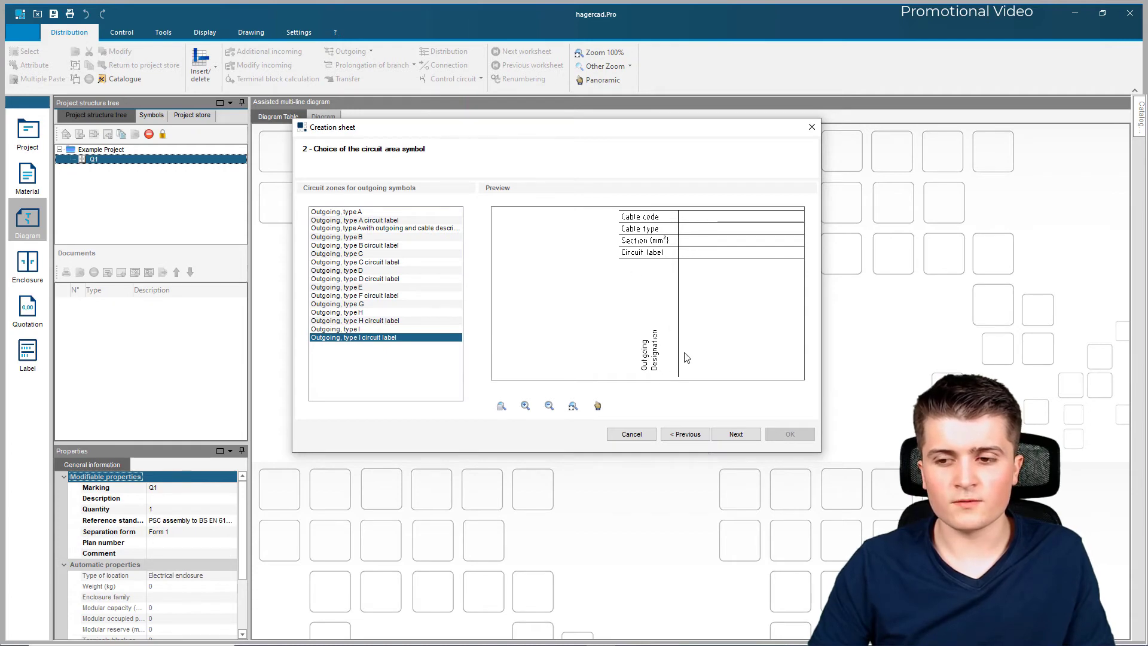
pyautogui.click(738, 434)
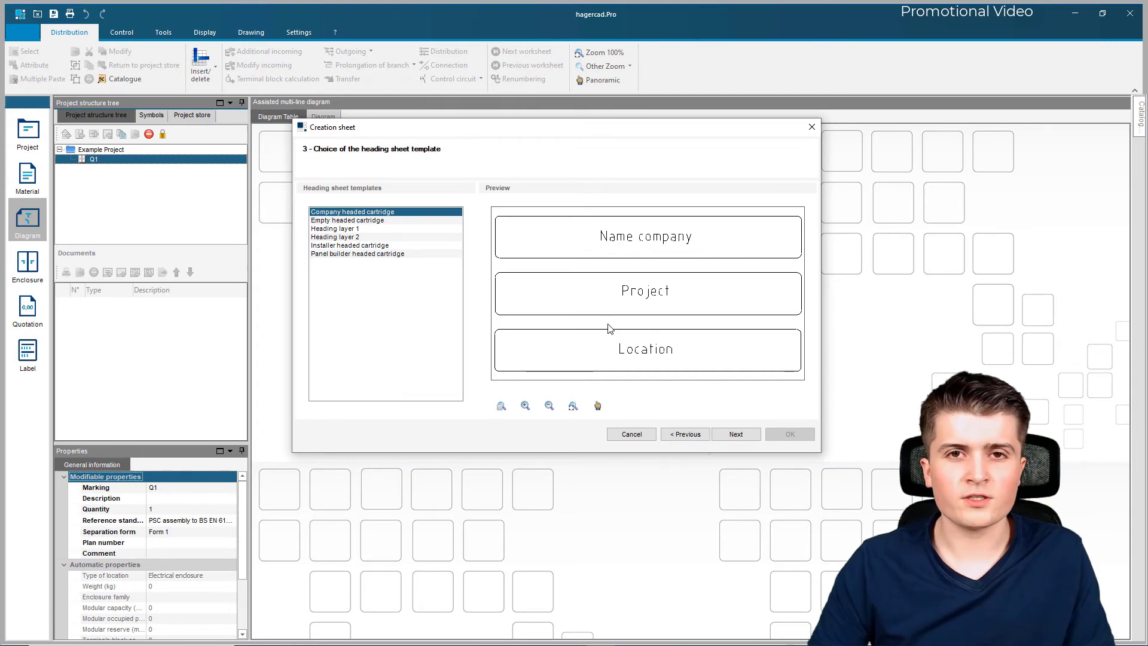
pyautogui.click(736, 434)
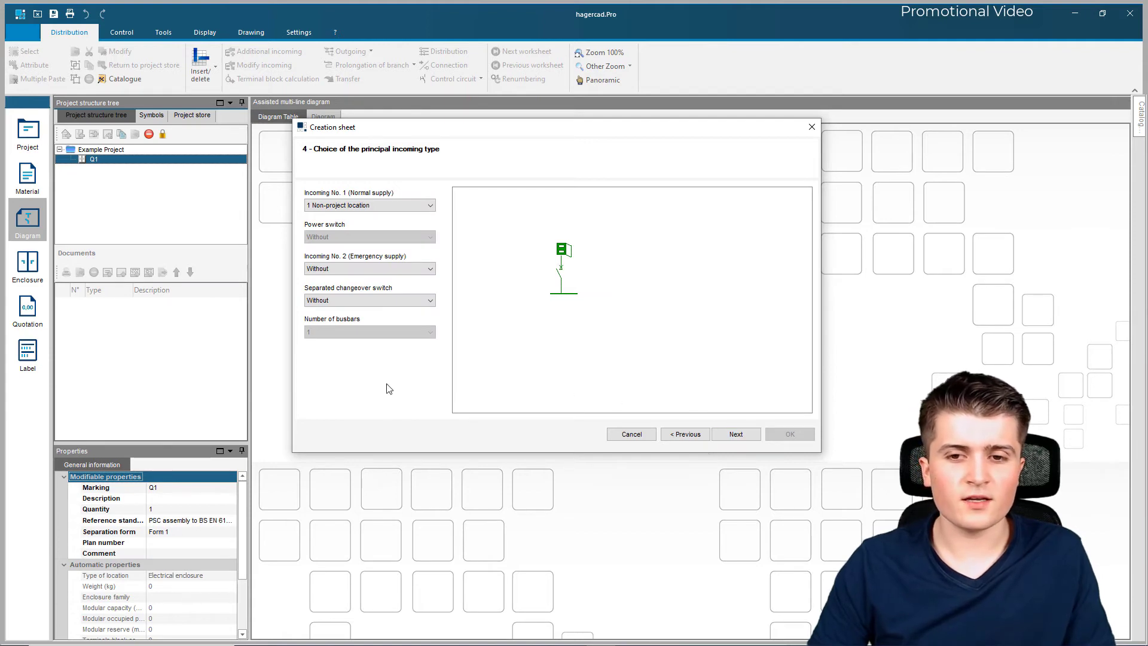
# - Choose 1 Non-project location as the normal supply incoming, without emergency supply or separated changeover switch
pyautogui.click(419, 209)
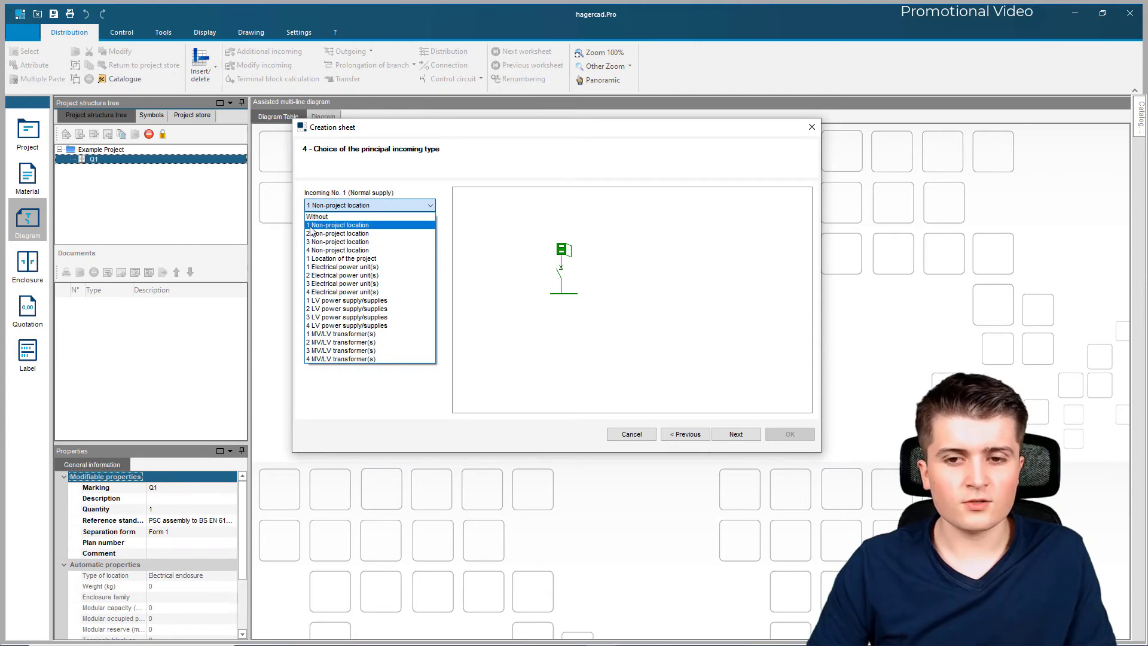
pyautogui.click(376, 225)
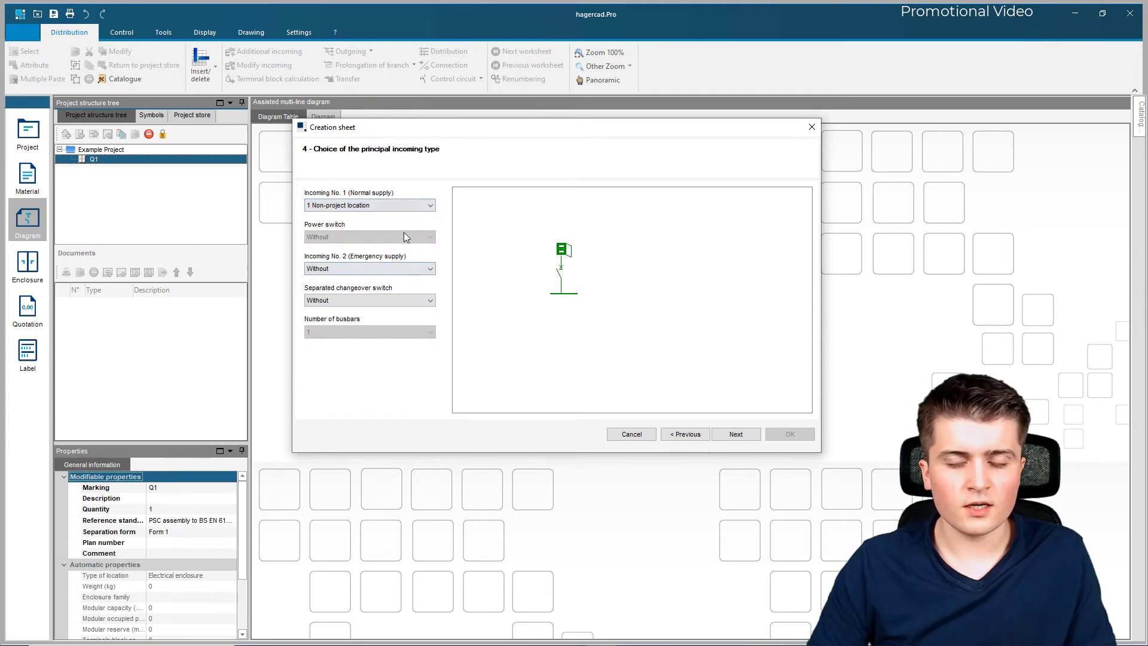
pyautogui.click(736, 435)
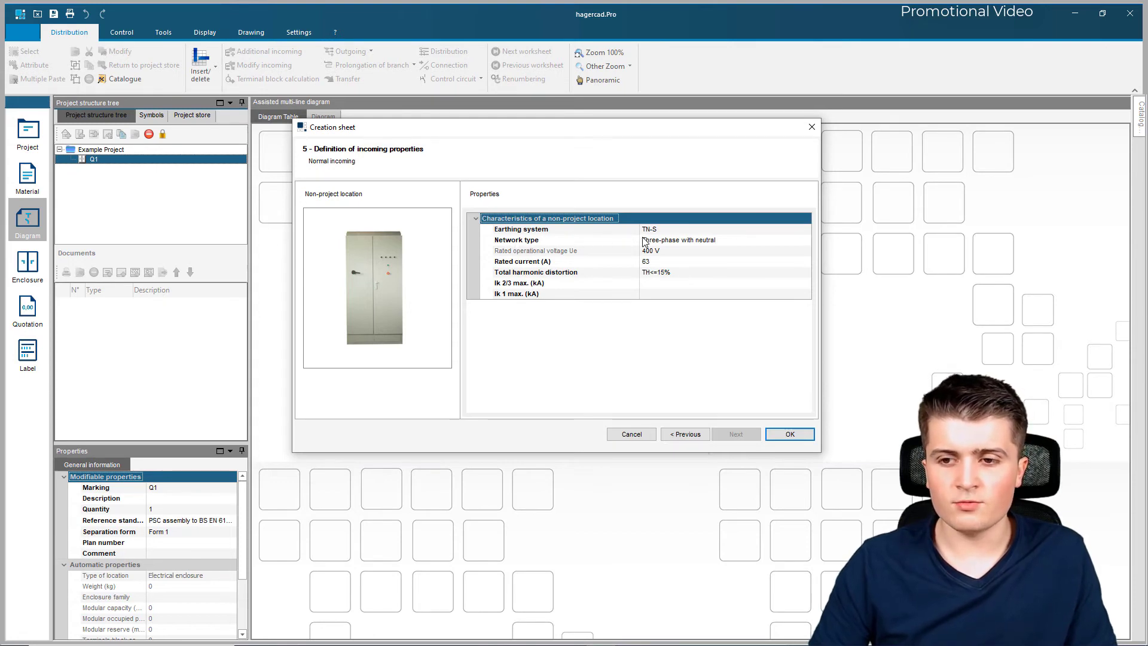
# - Keep the incoming as TN-S, three-phase with neutral, with a rated current of 63 A, and create the diagram
pyautogui.click(731, 242)
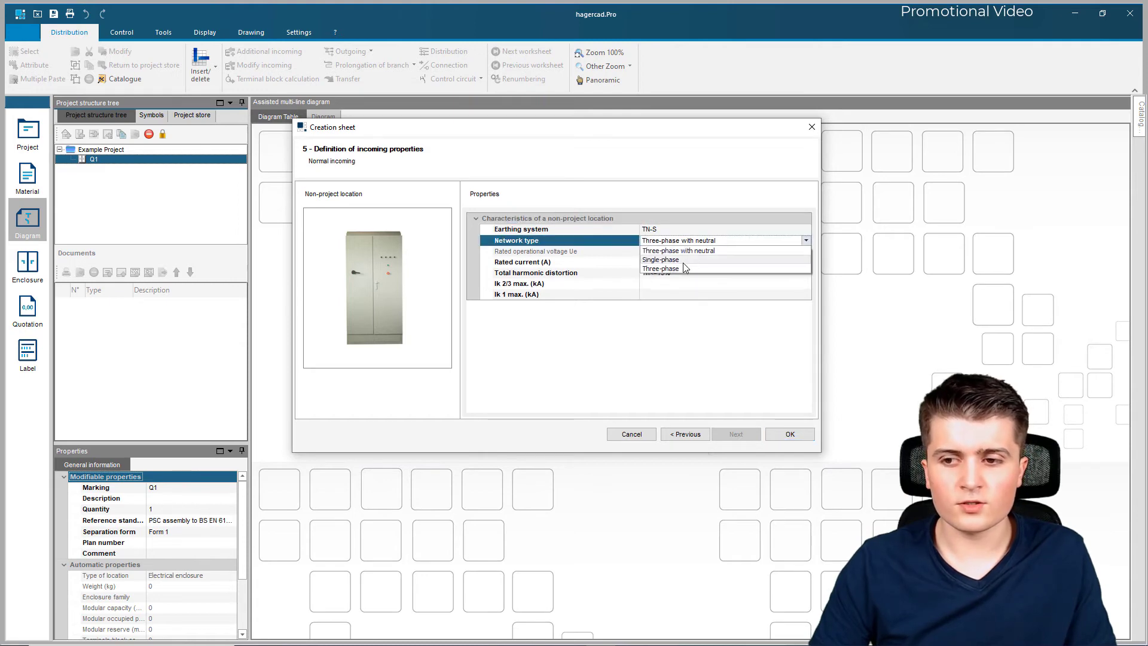
pyautogui.click(622, 334)
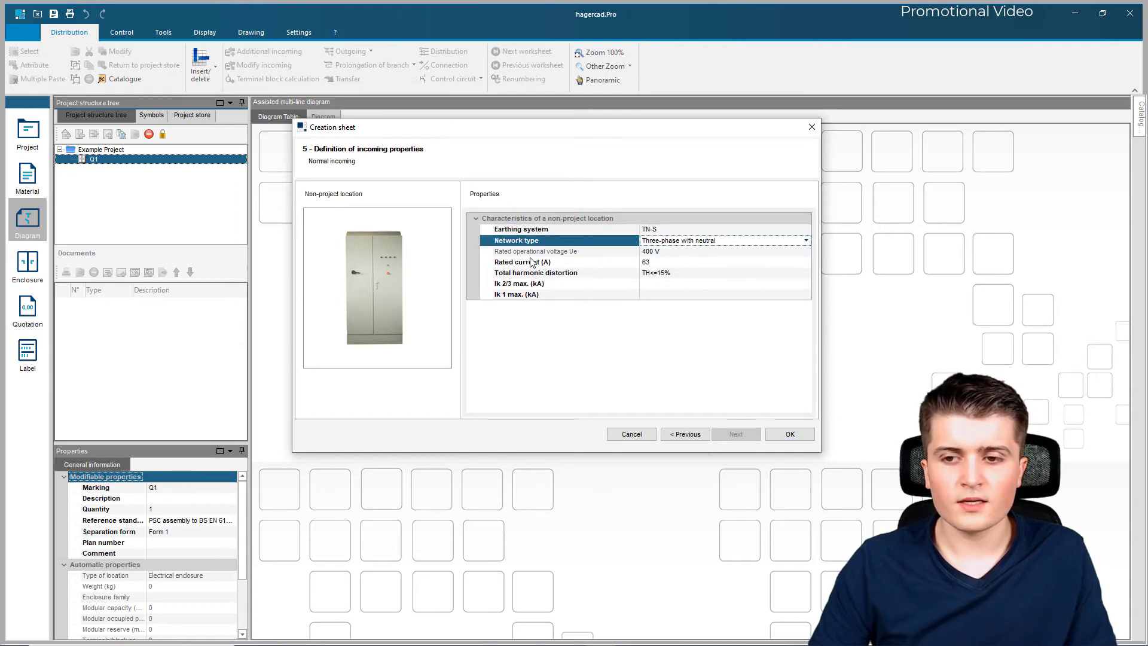
pyautogui.click(664, 255)
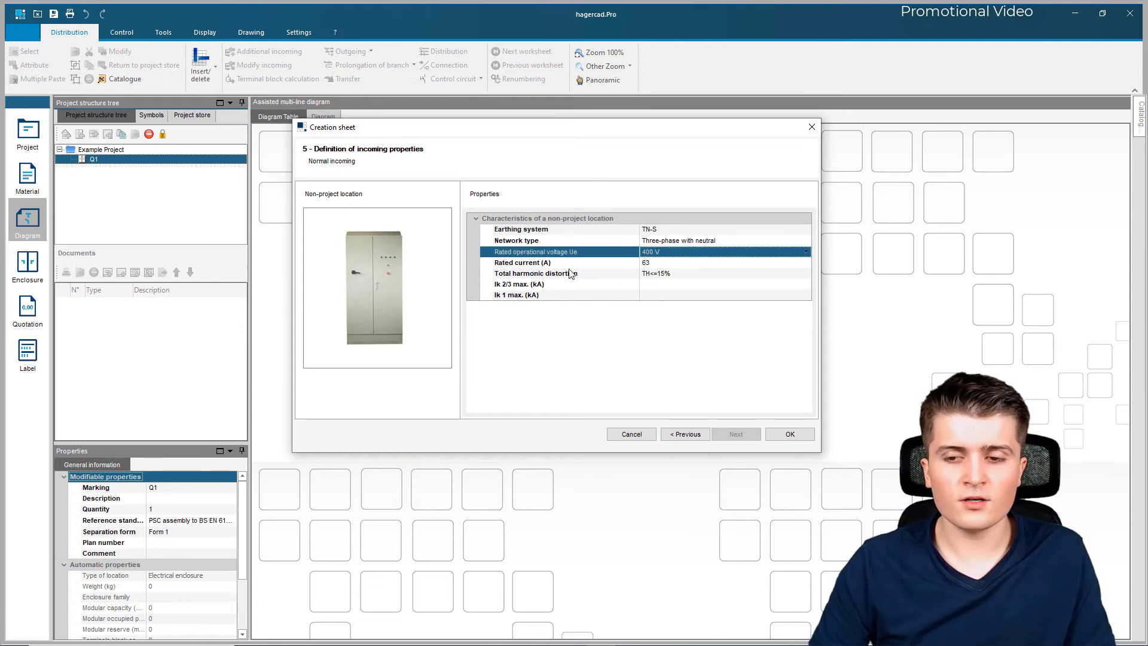
pyautogui.click(638, 262)
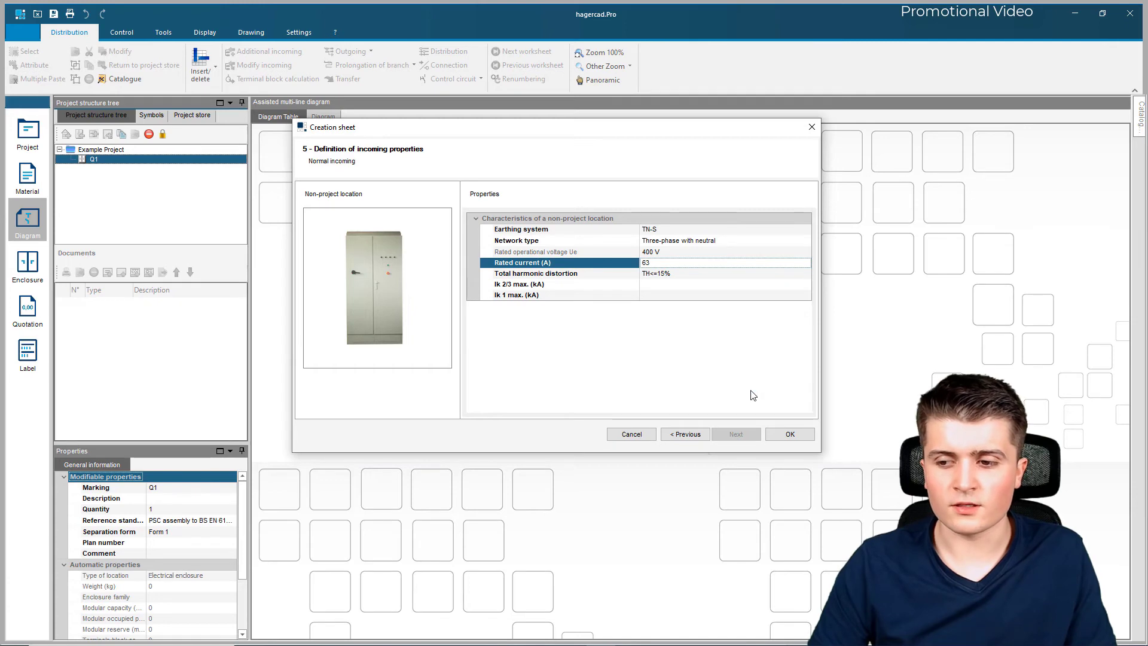
pyautogui.click(790, 434)
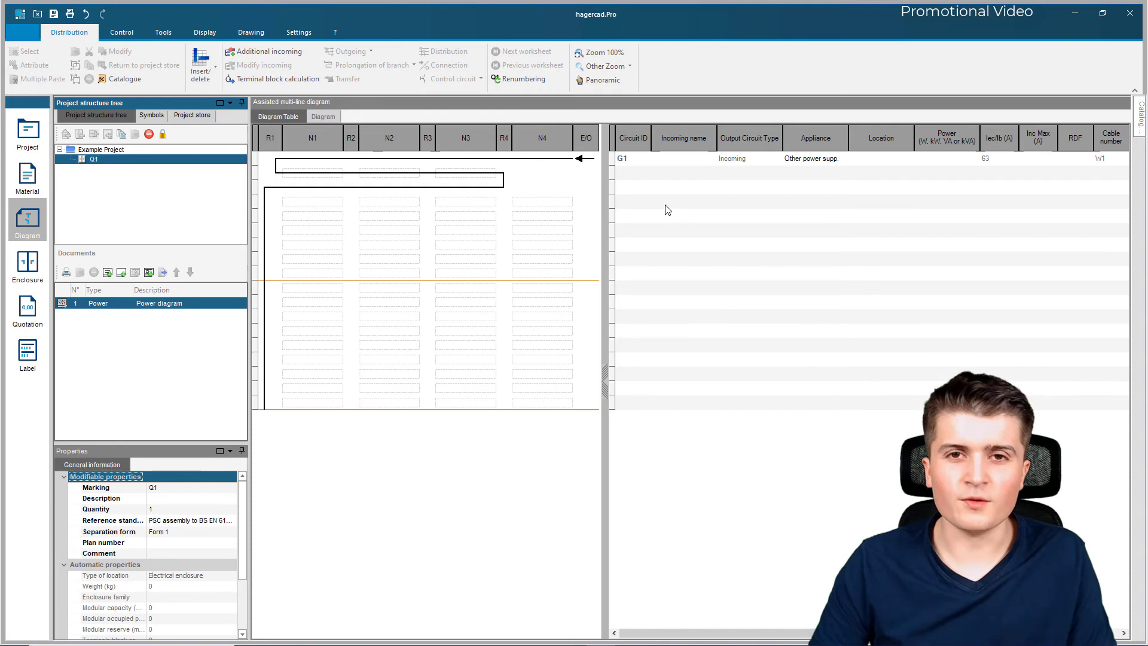
# - Insert a 1 P miniature circuit breaker with [6kA] - 10 kA breaking capacity, 16 A, curve B, into the first outgoing row at level N1
pyautogui.click(314, 204)
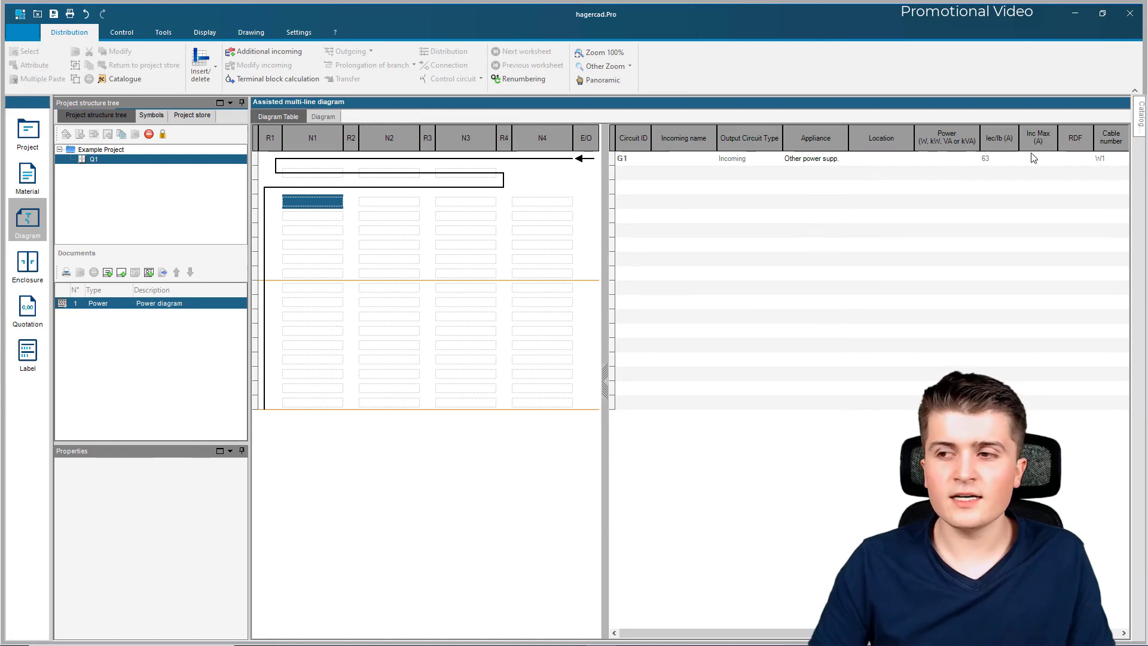
pyautogui.moveTo(1142, 119)
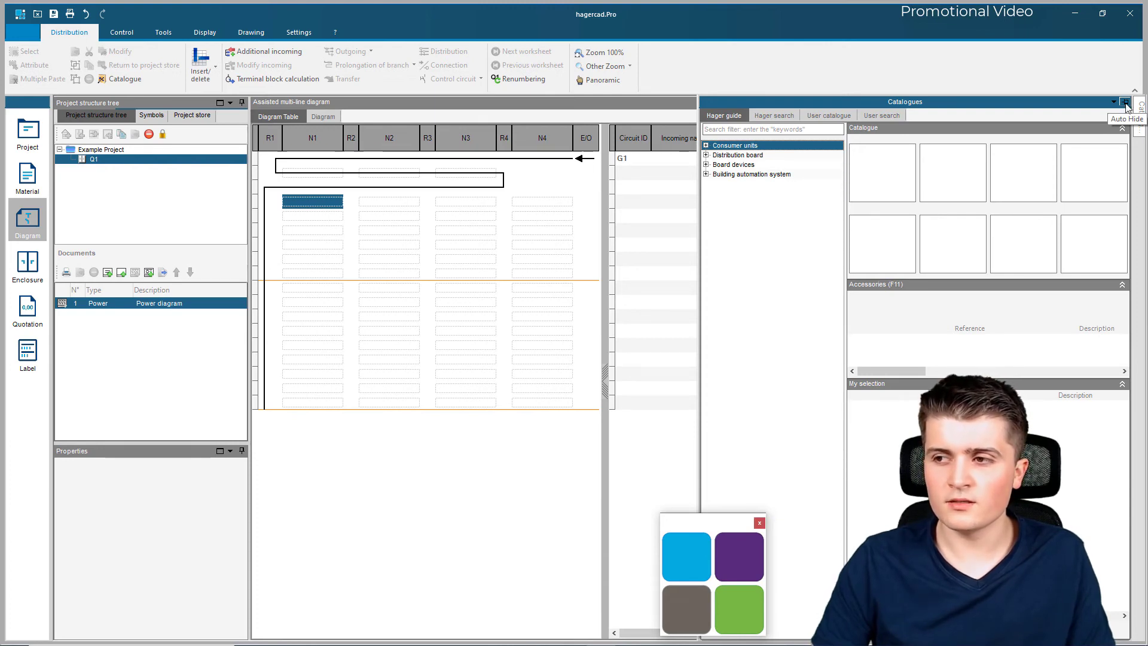
pyautogui.click(1125, 105)
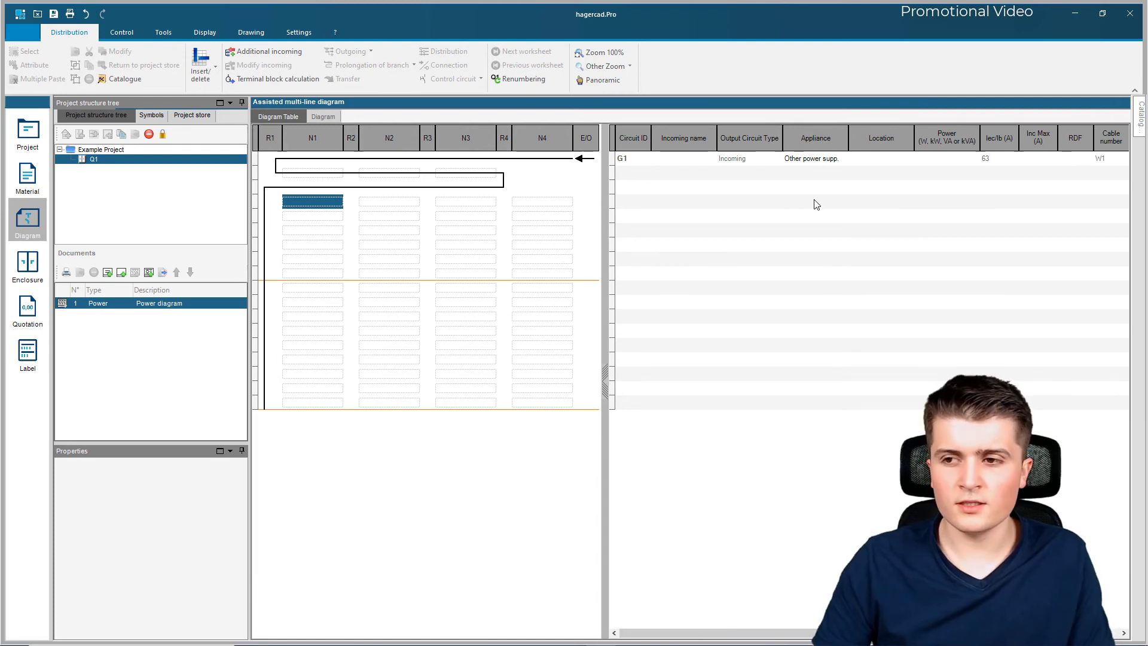
pyautogui.click(1137, 125)
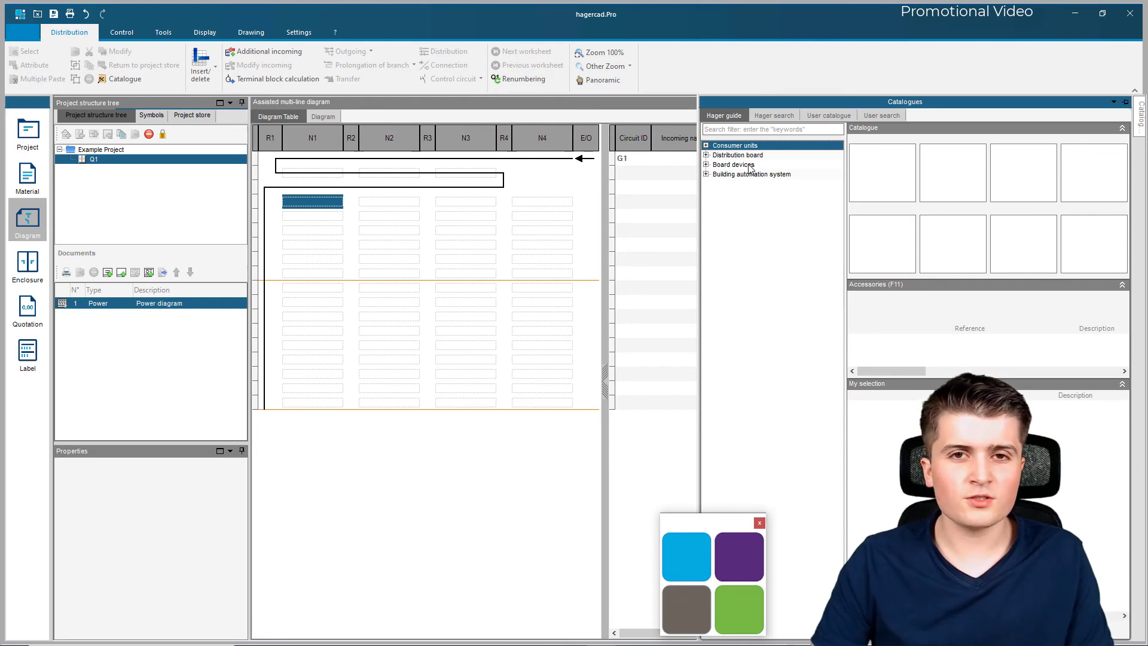
pyautogui.click(706, 165)
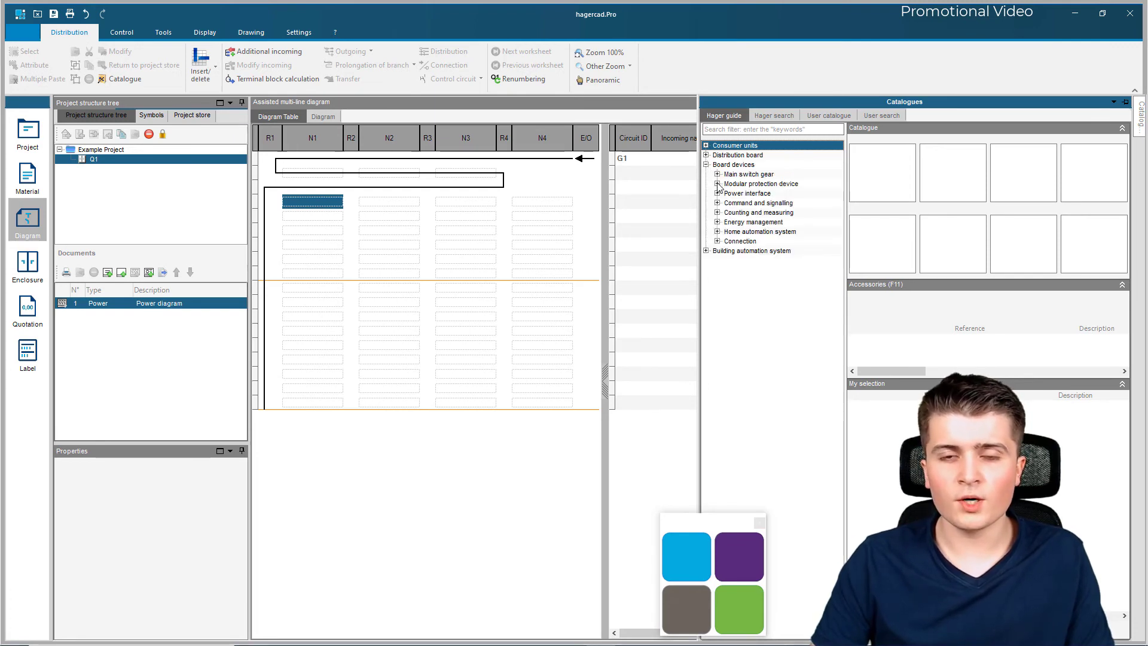
pyautogui.click(718, 184)
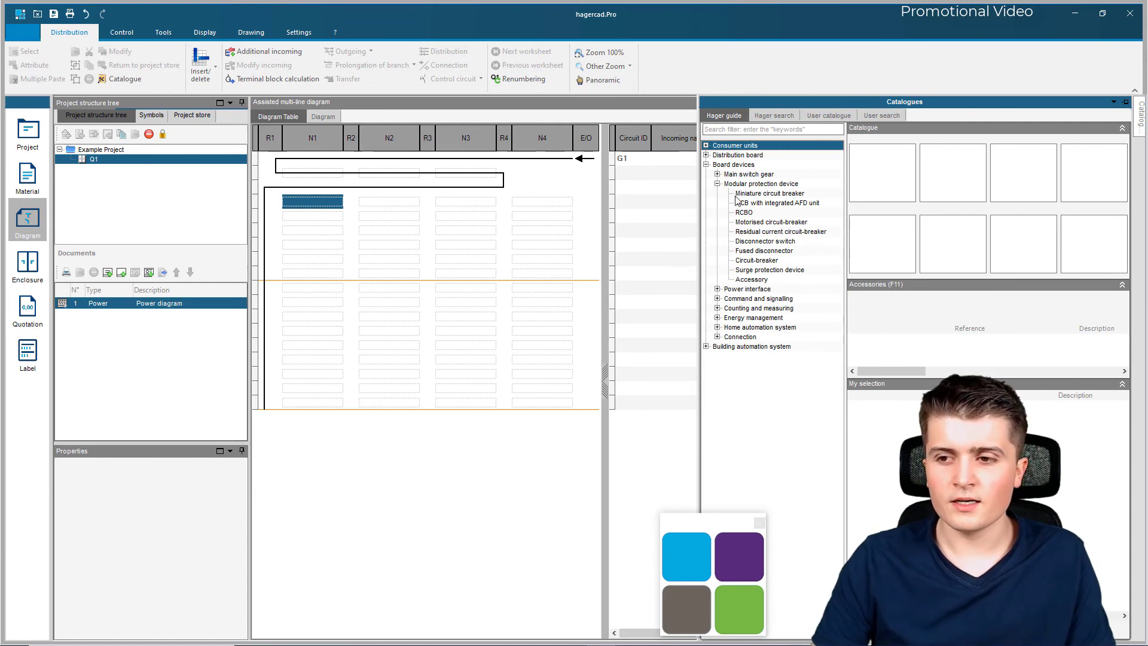
pyautogui.click(745, 193)
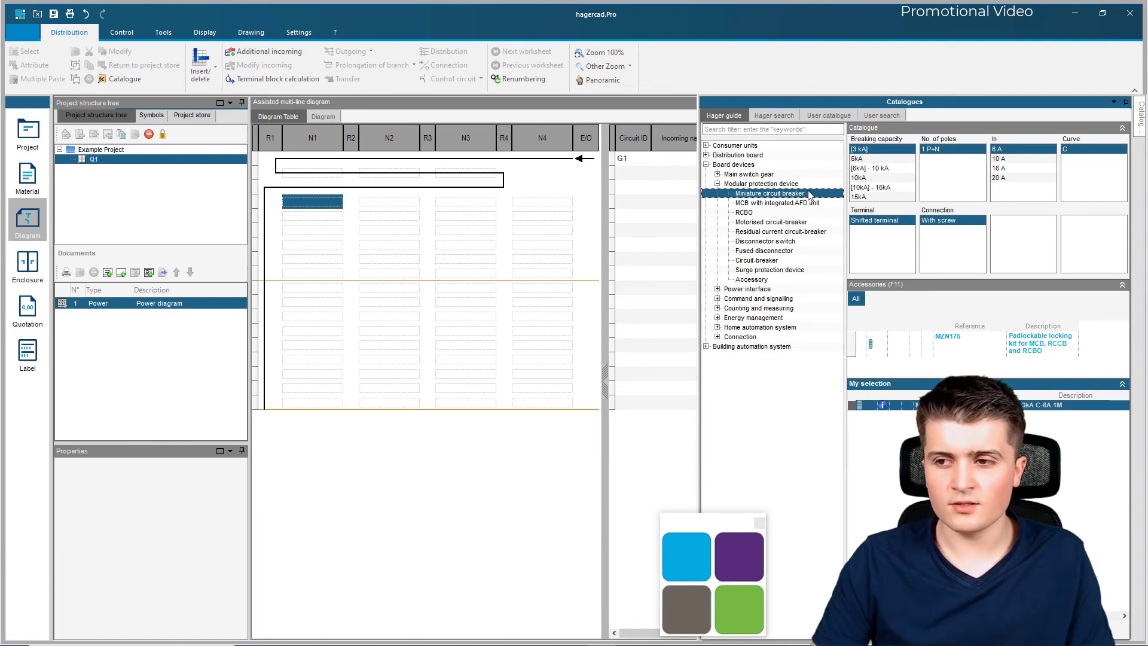
pyautogui.click(887, 172)
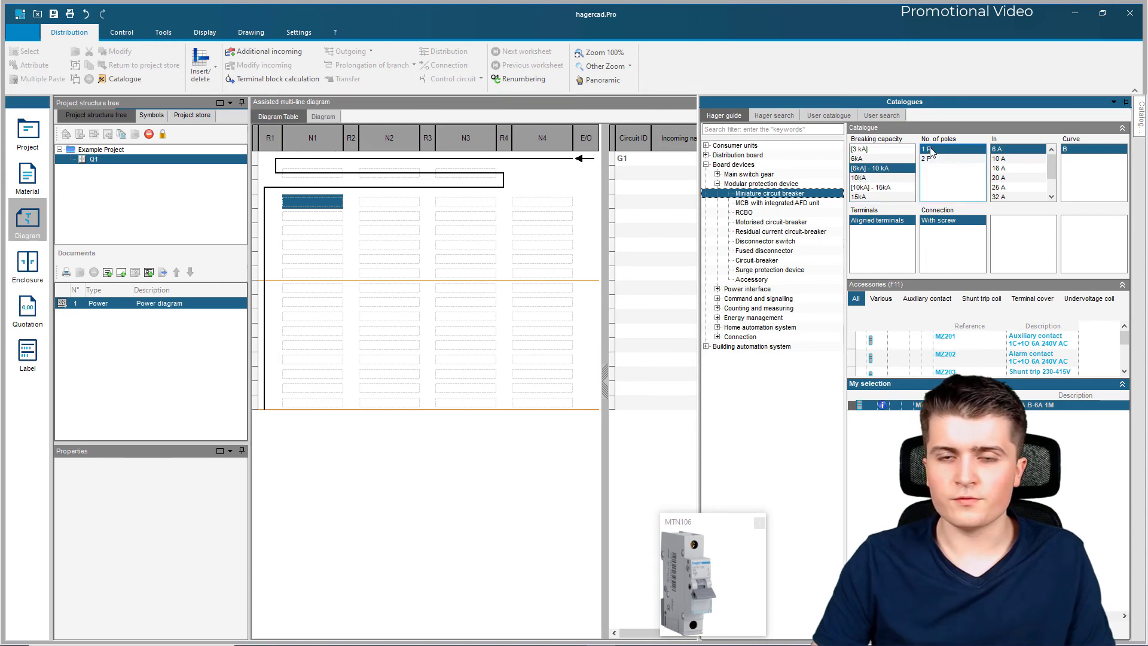
pyautogui.click(1008, 169)
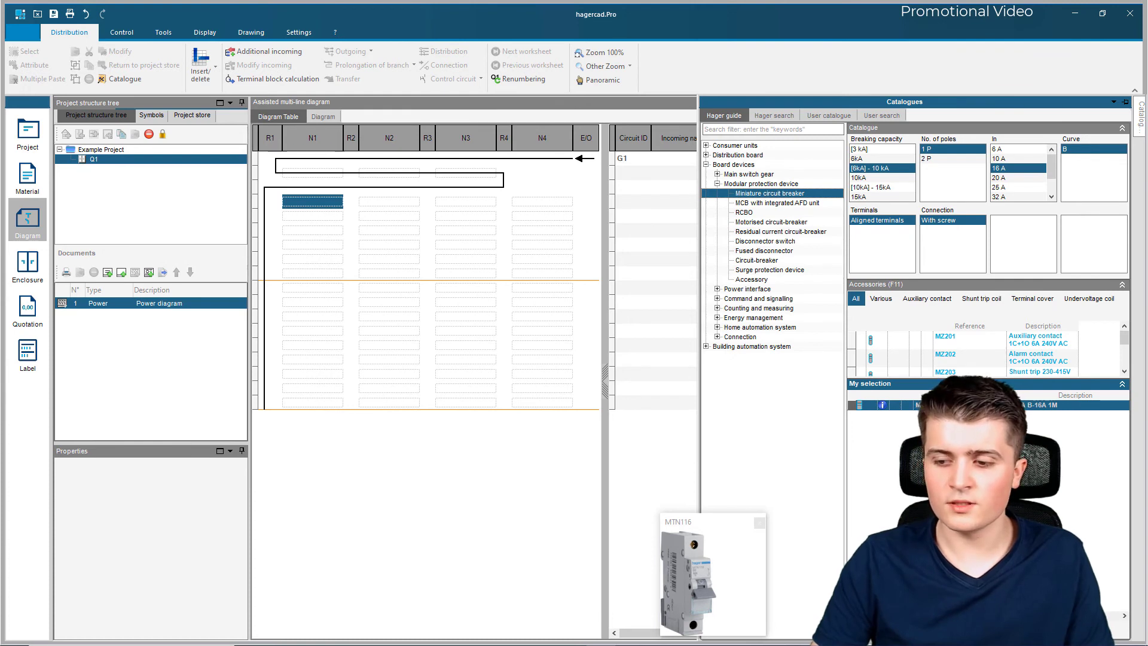
pyautogui.moveTo(914, 405); pyautogui.dragTo(442, 390)
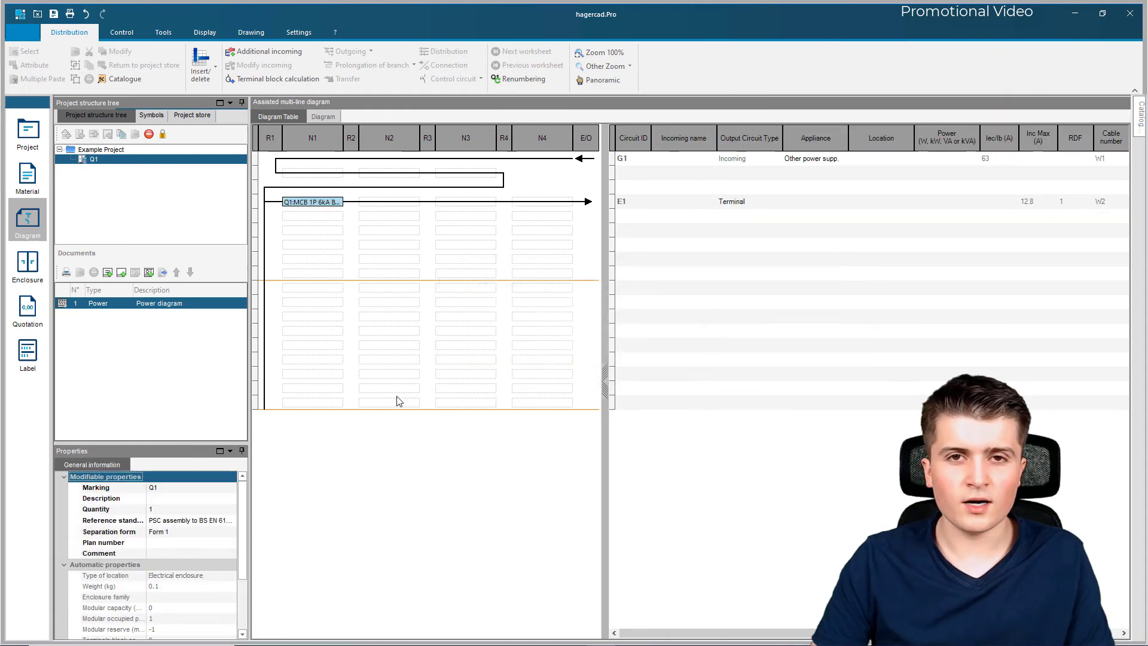
pyautogui.click(299, 206)
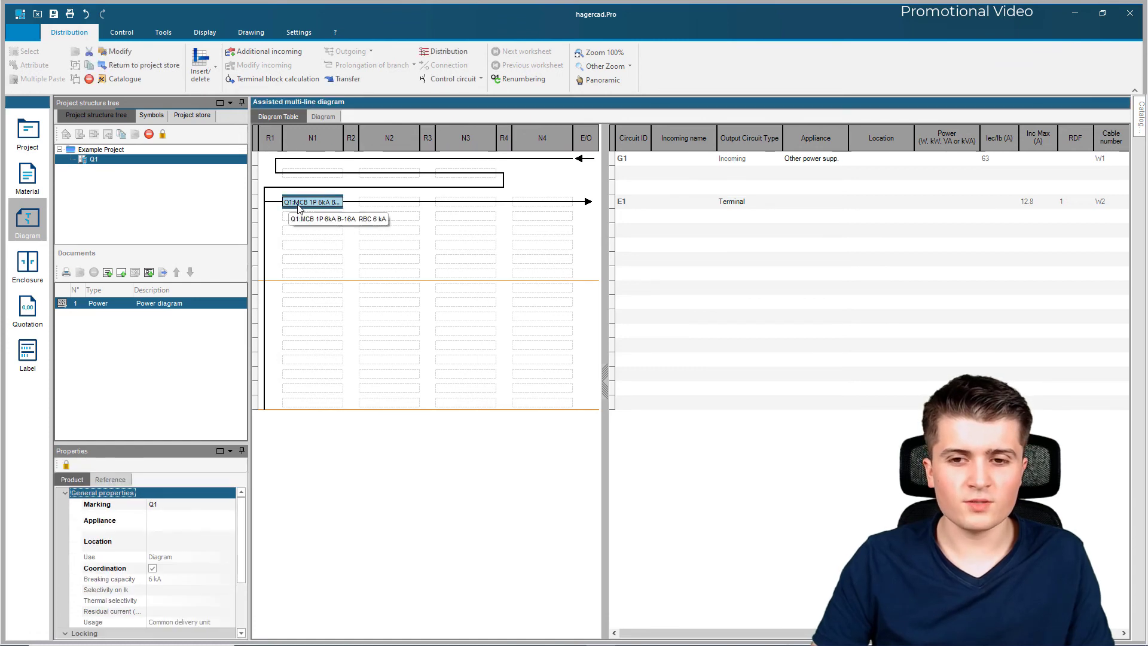
pyautogui.moveTo(299, 207); pyautogui.dragTo(588, 206)
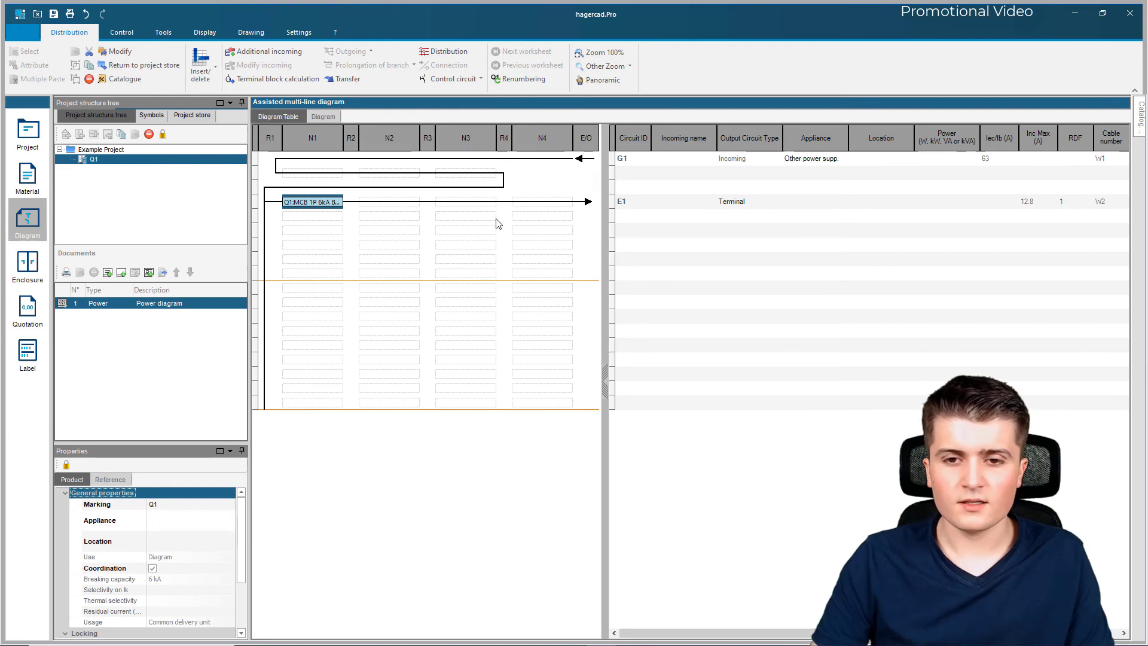
# - Insert a 4 P residual current circuit-breaker, 40 A, type A, 30 mA, into the second outgoing row at level N1
pyautogui.click(328, 218)
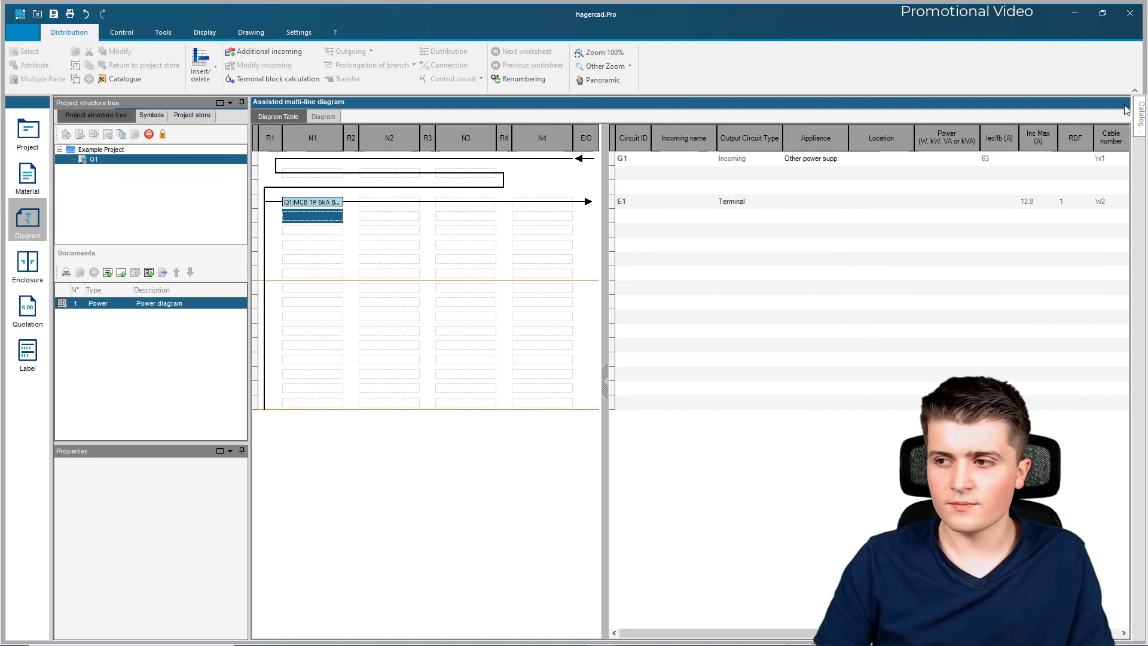
pyautogui.moveTo(1142, 111)
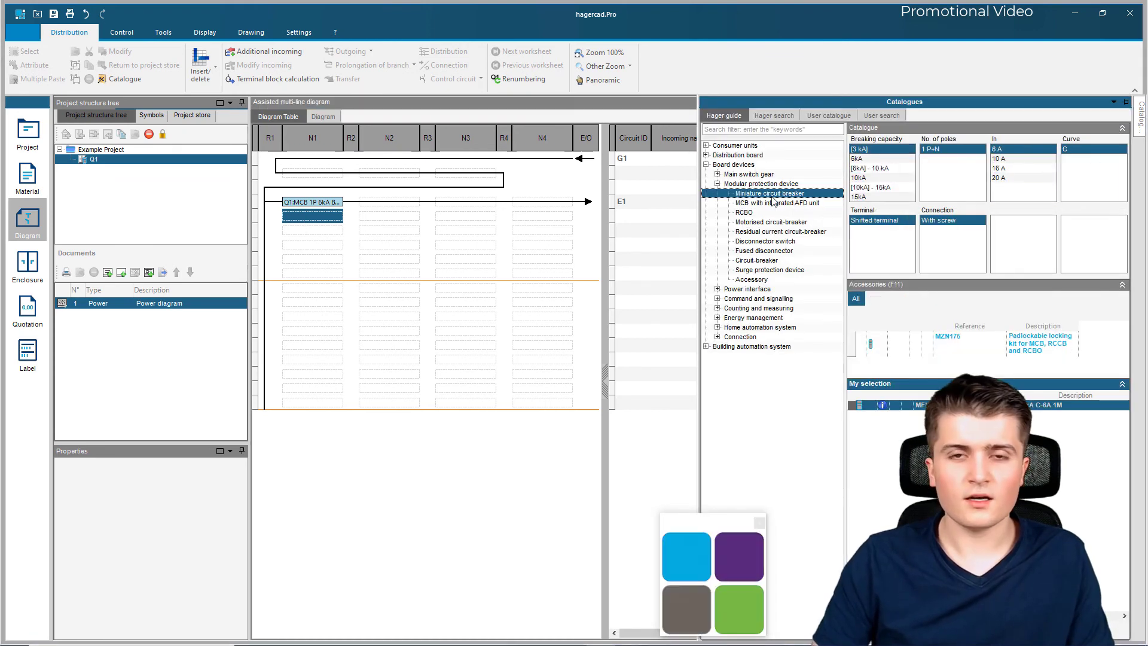
pyautogui.click(751, 233)
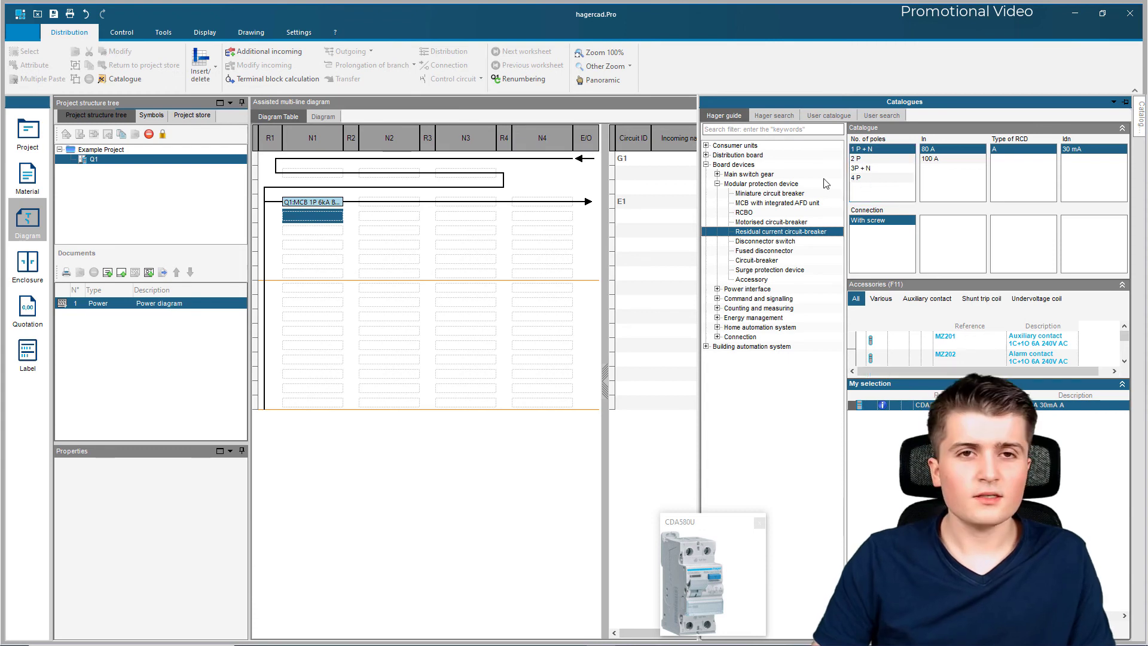
pyautogui.click(864, 178)
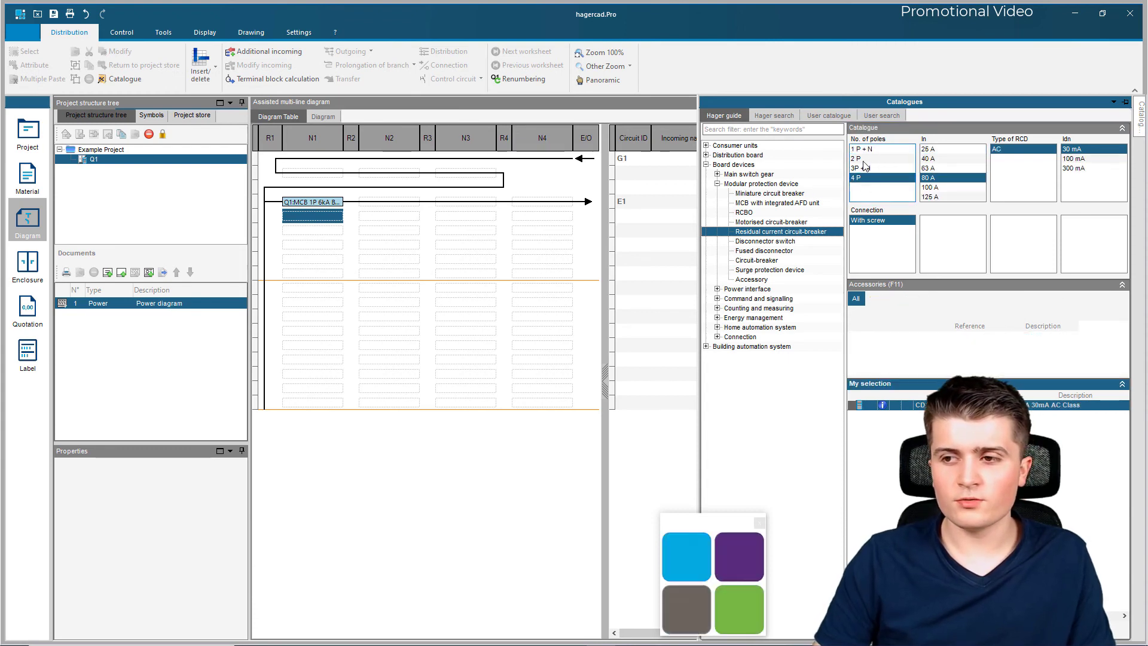
pyautogui.click(935, 169)
pyautogui.click(934, 160)
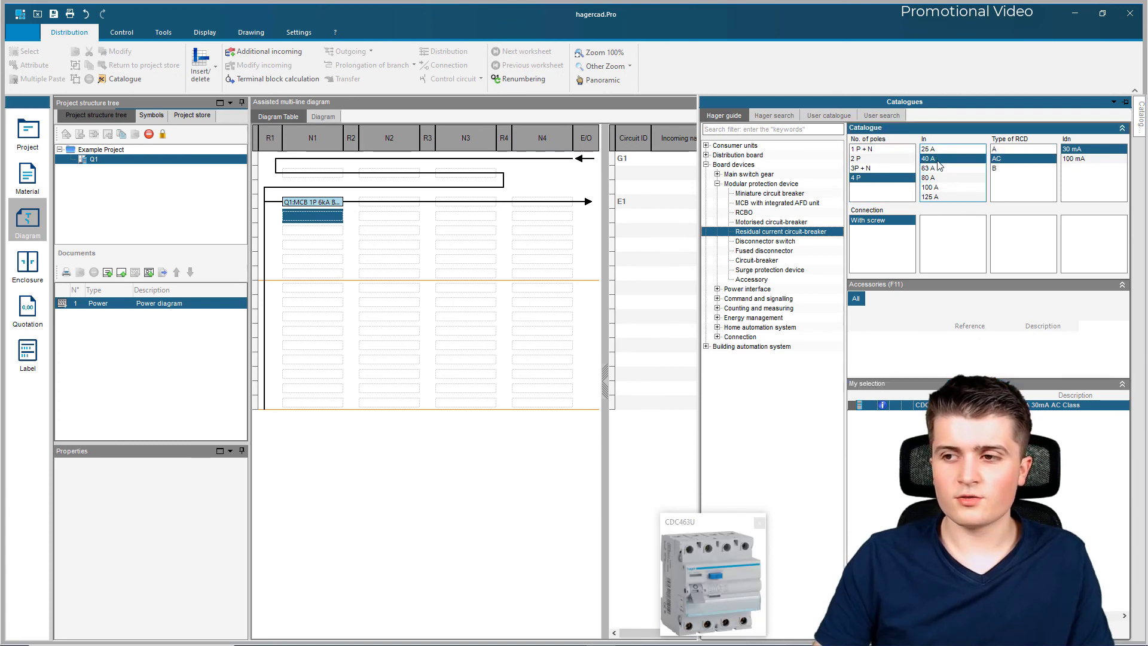
pyautogui.click(1010, 150)
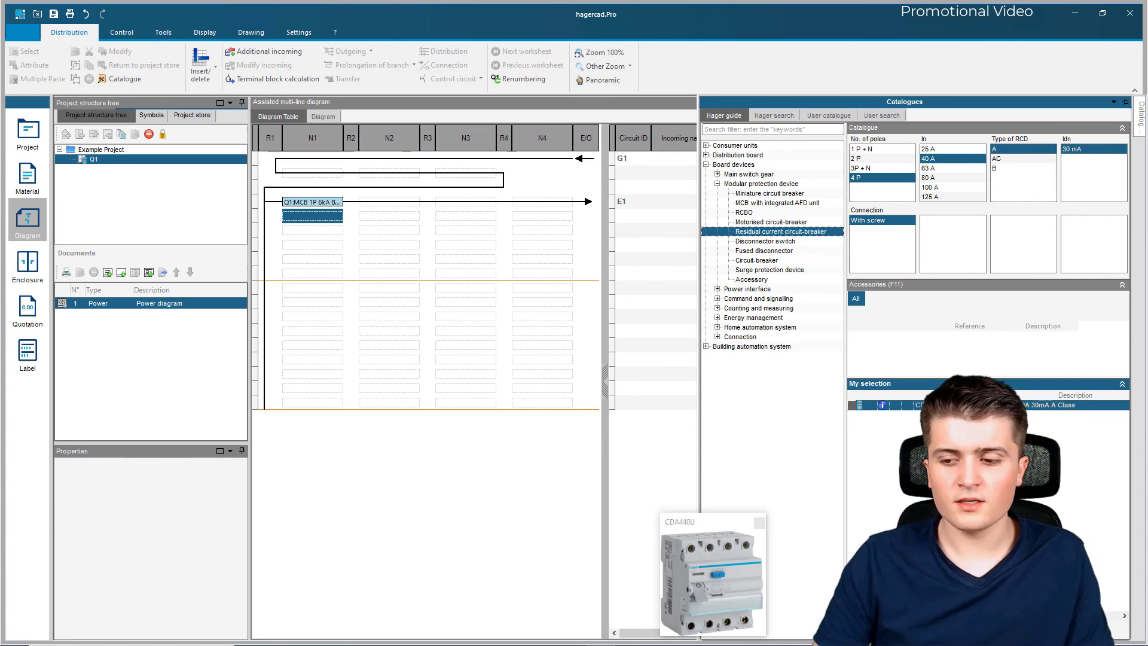
pyautogui.moveTo(712, 574); pyautogui.dragTo(313, 216)
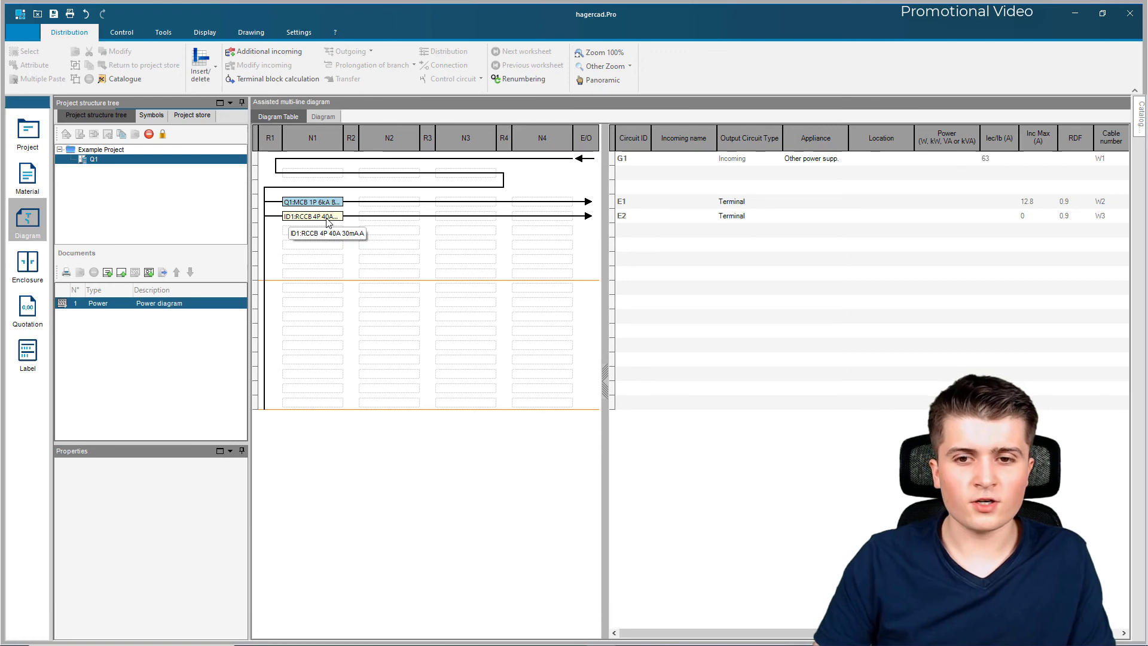
# - Add a 1 P miniature circuit breaker, [6kA] - 10 kA, 16 A, curve B, at level N2 behind the residual current circuit-breaker
pyautogui.click(364, 220)
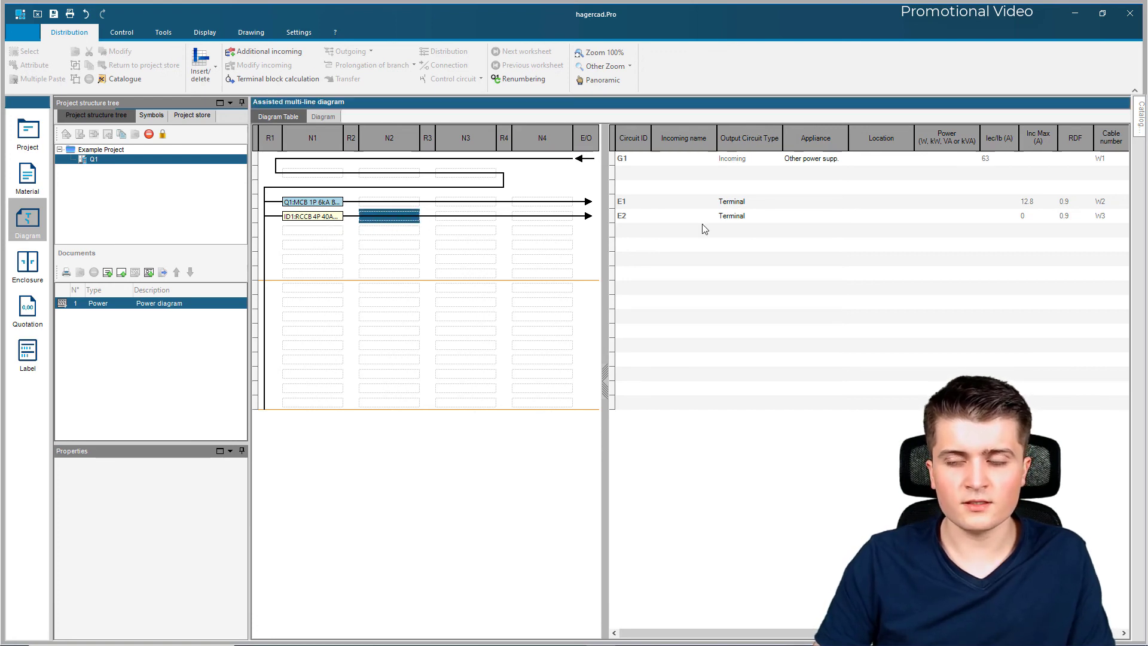
pyautogui.click(1142, 112)
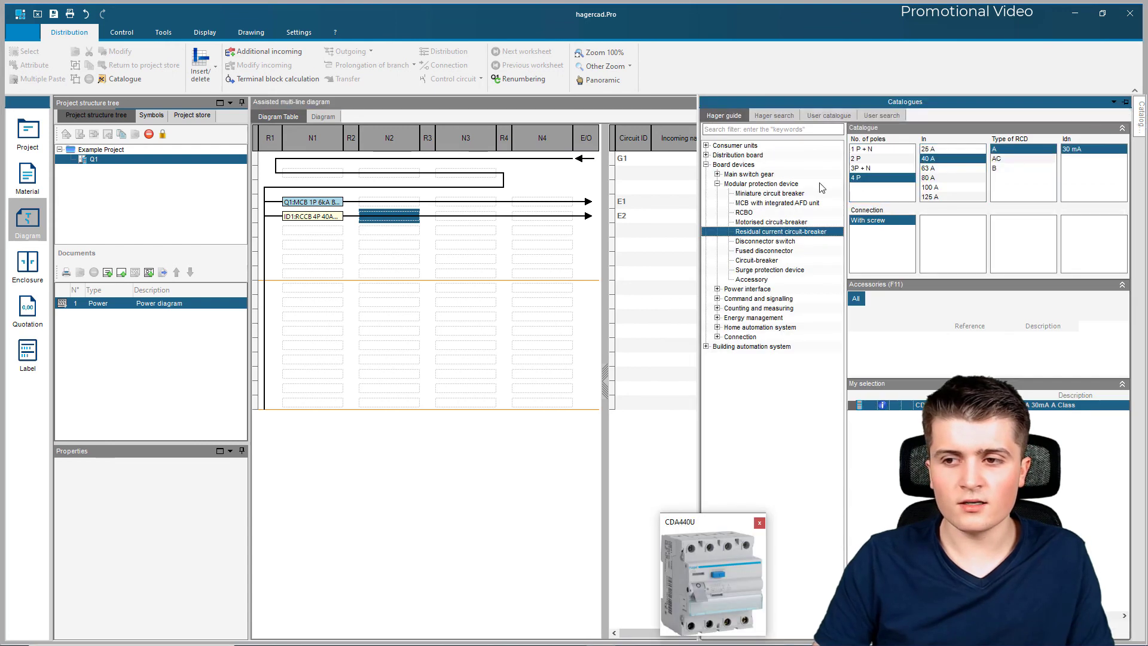
pyautogui.click(777, 194)
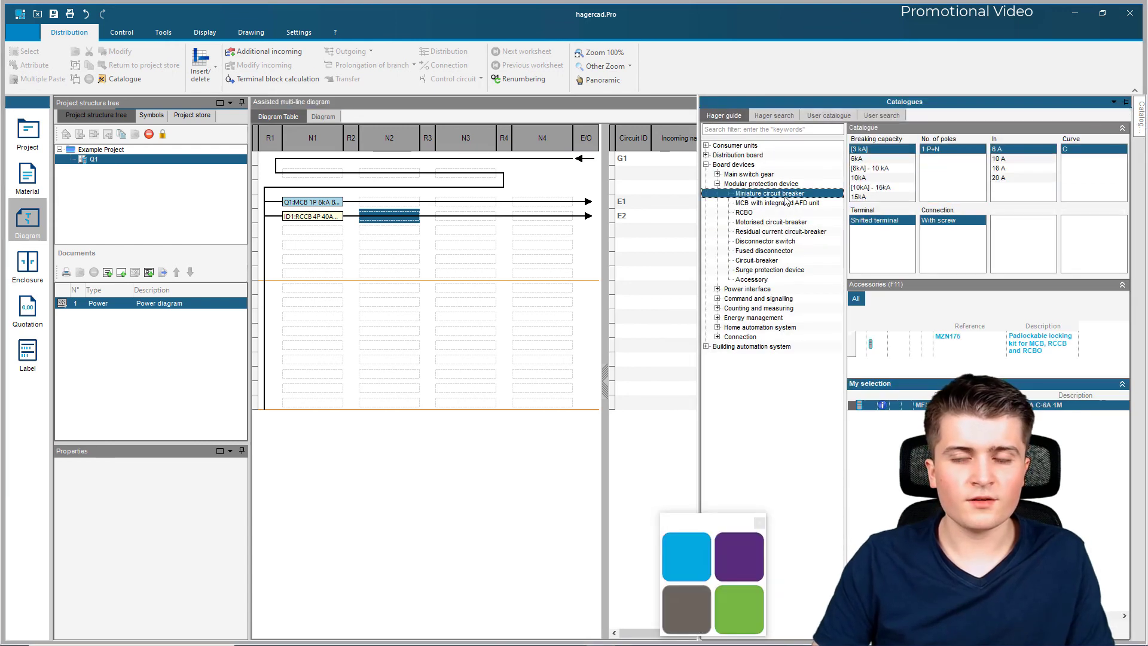
pyautogui.click(874, 169)
pyautogui.click(1001, 168)
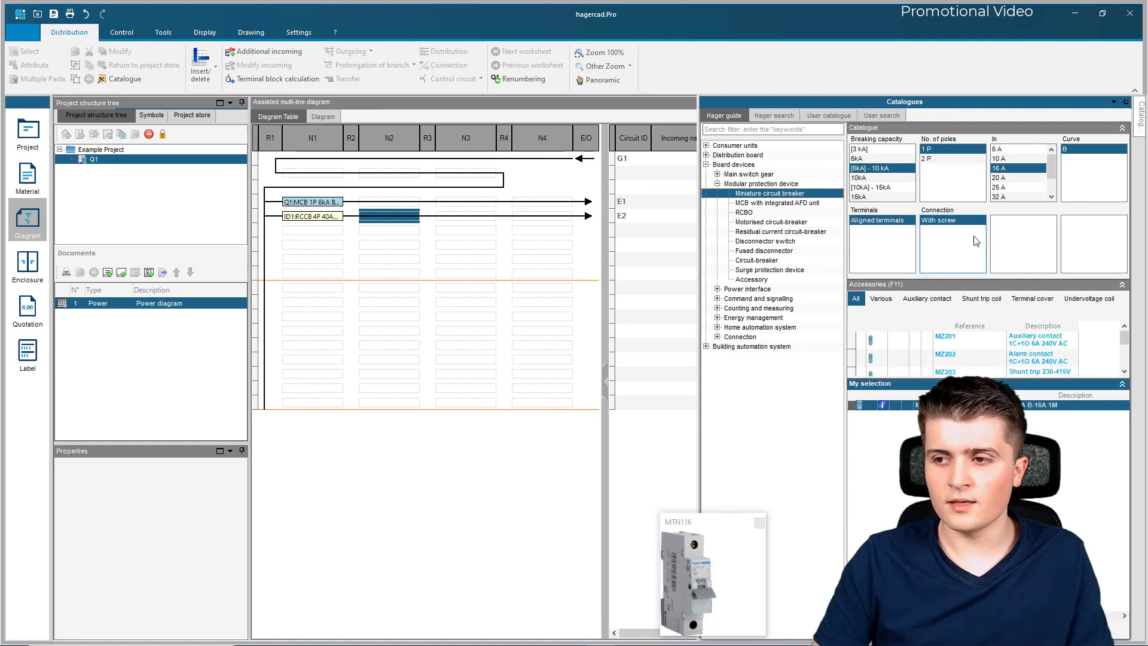
pyautogui.click(428, 335)
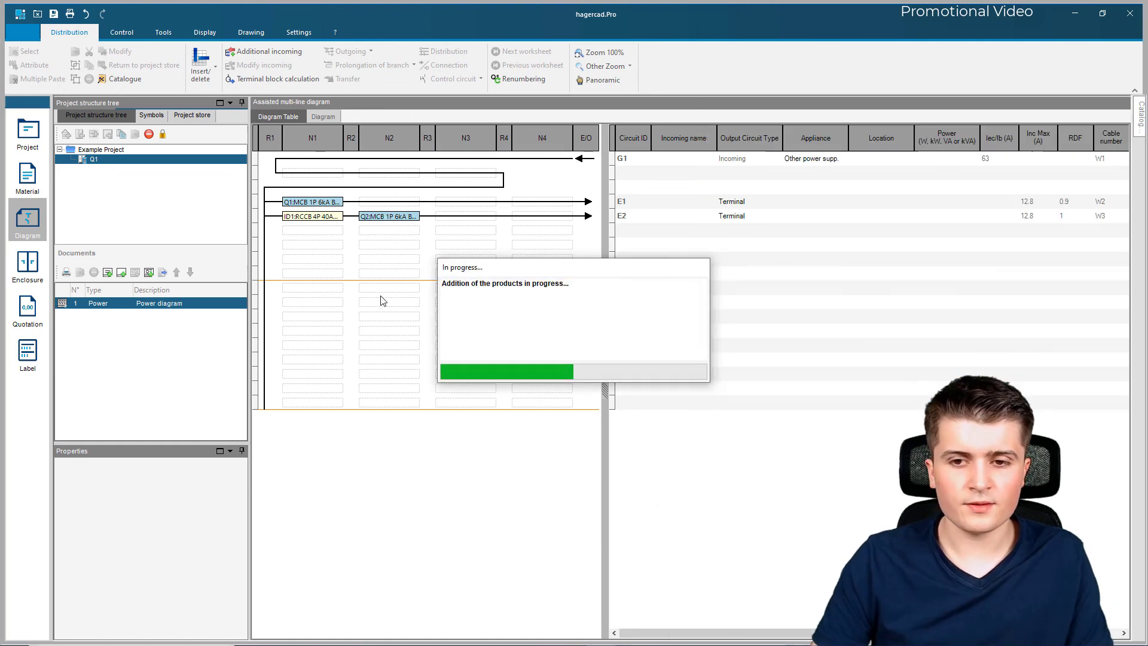
# - Check the residual current circuit-breaker and its downstream breaker, and examine their wiring in the drawn multi-line diagram
pyautogui.click(313, 217)
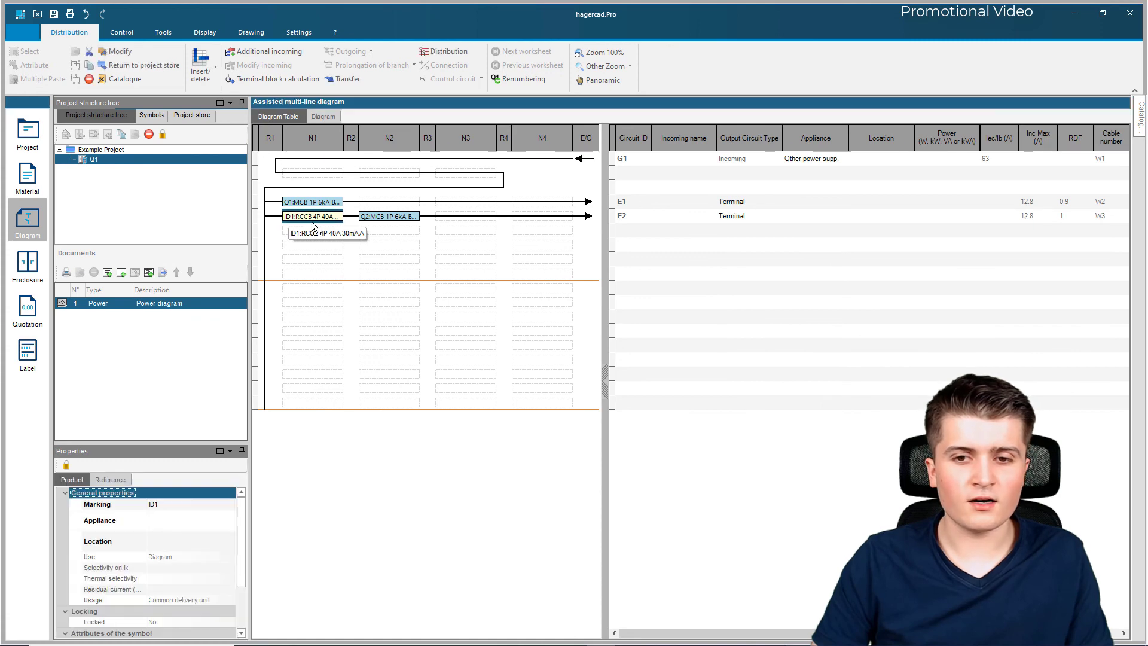
pyautogui.click(377, 217)
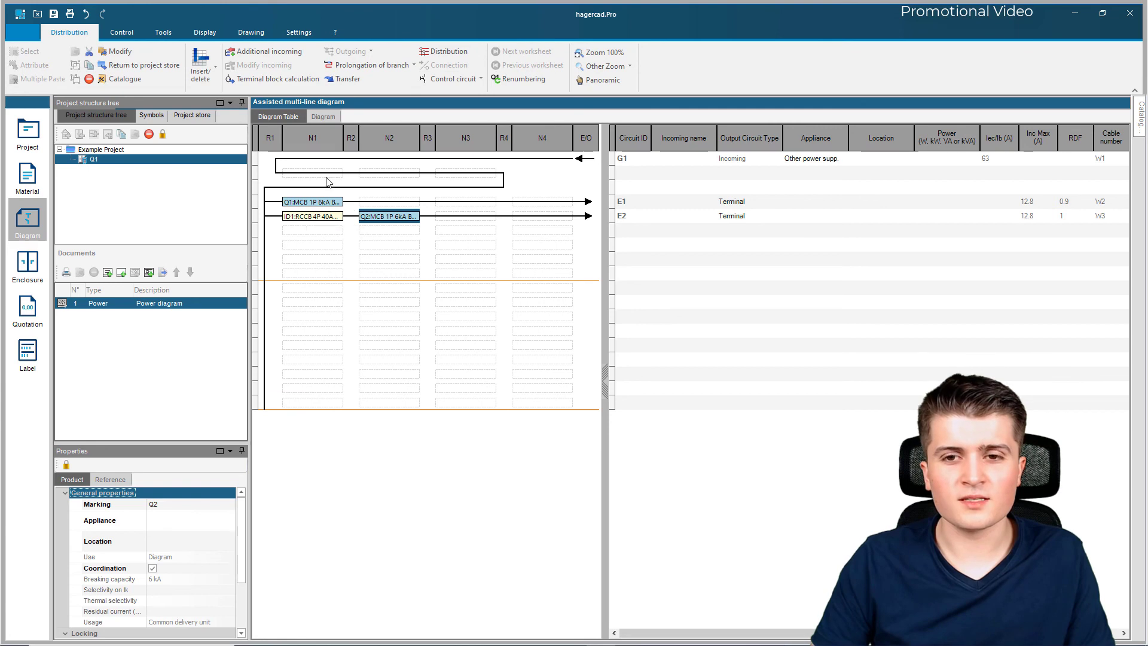
pyautogui.click(323, 117)
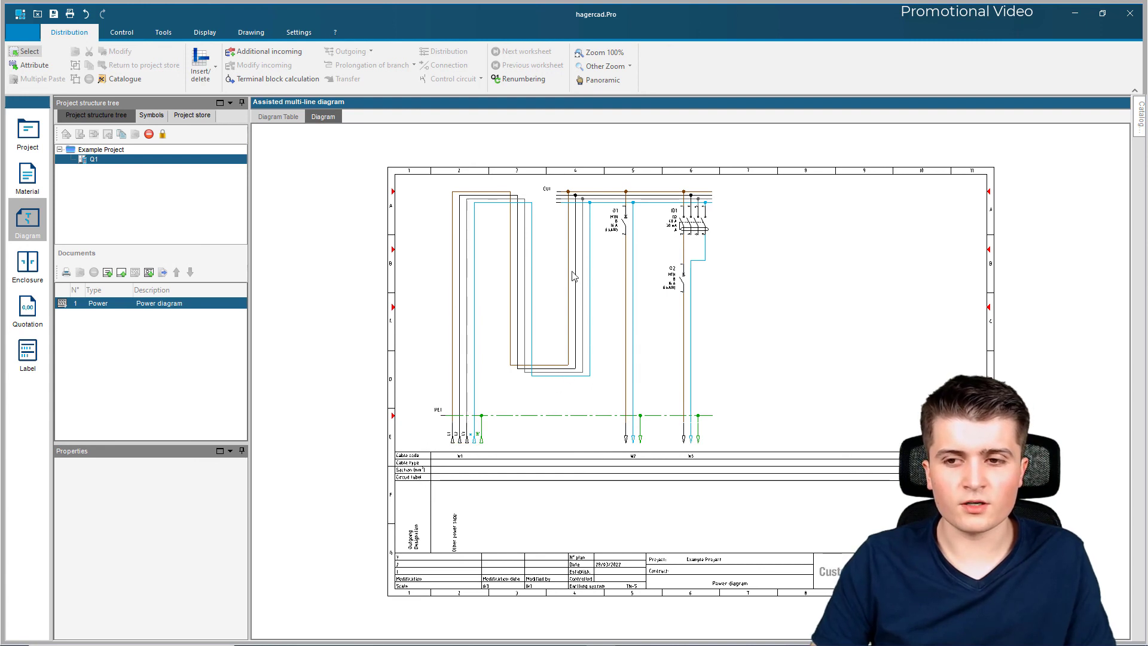
pyautogui.scroll(3, 641, 215)
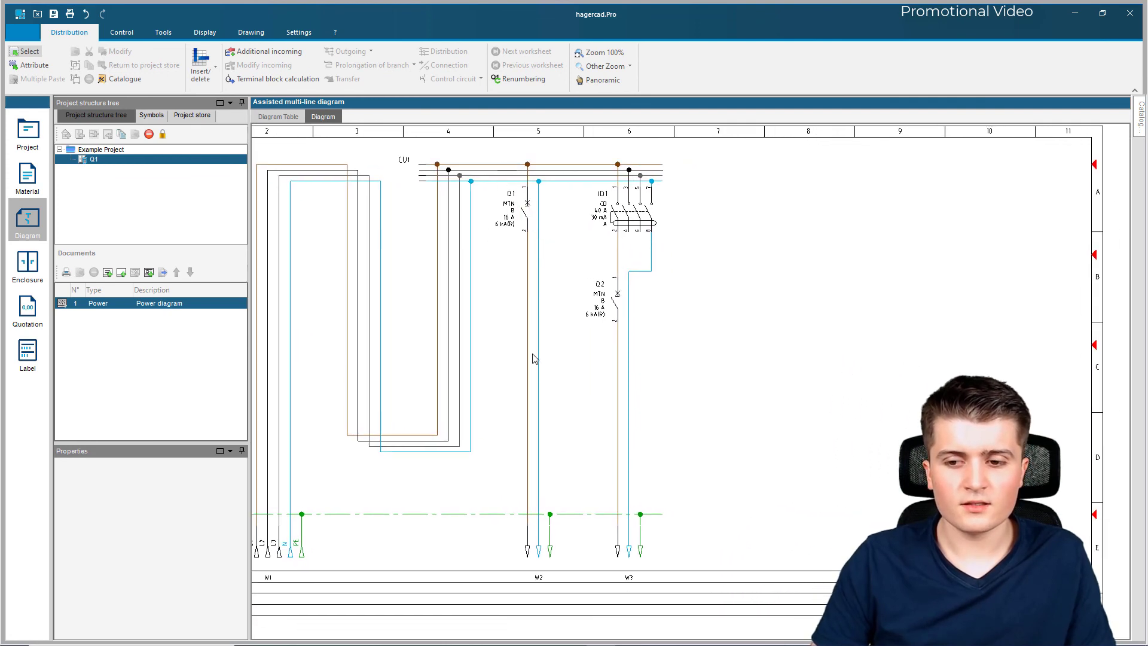
pyautogui.moveTo(536, 496); pyautogui.dragTo(516, 328, button='middle')
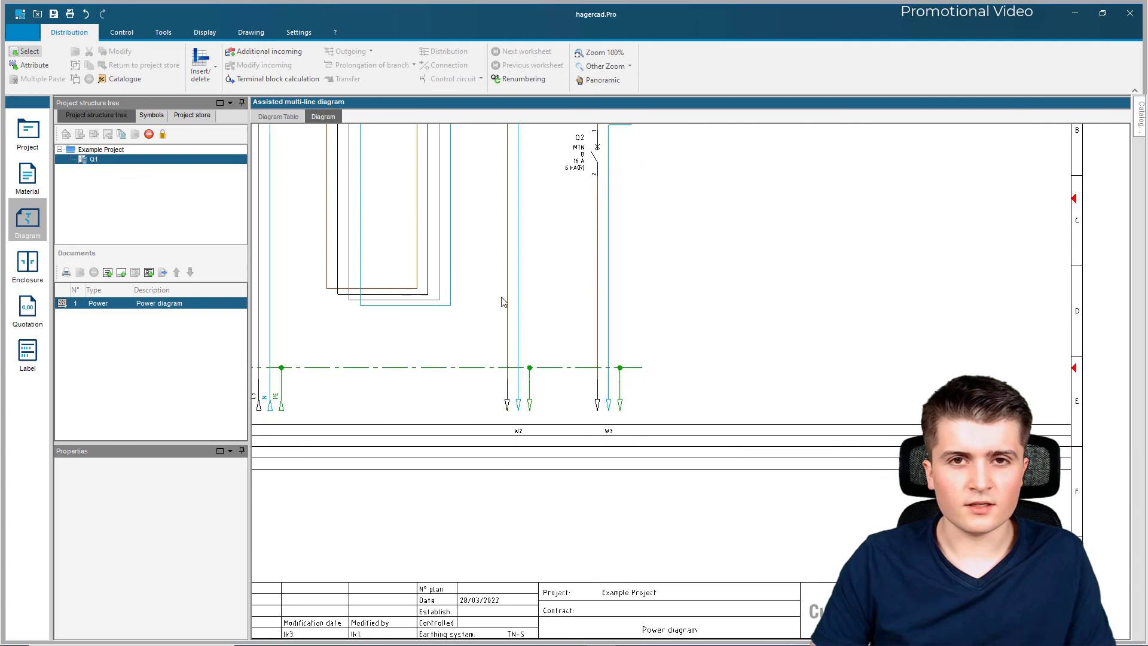
pyautogui.scroll(3, 586, 328)
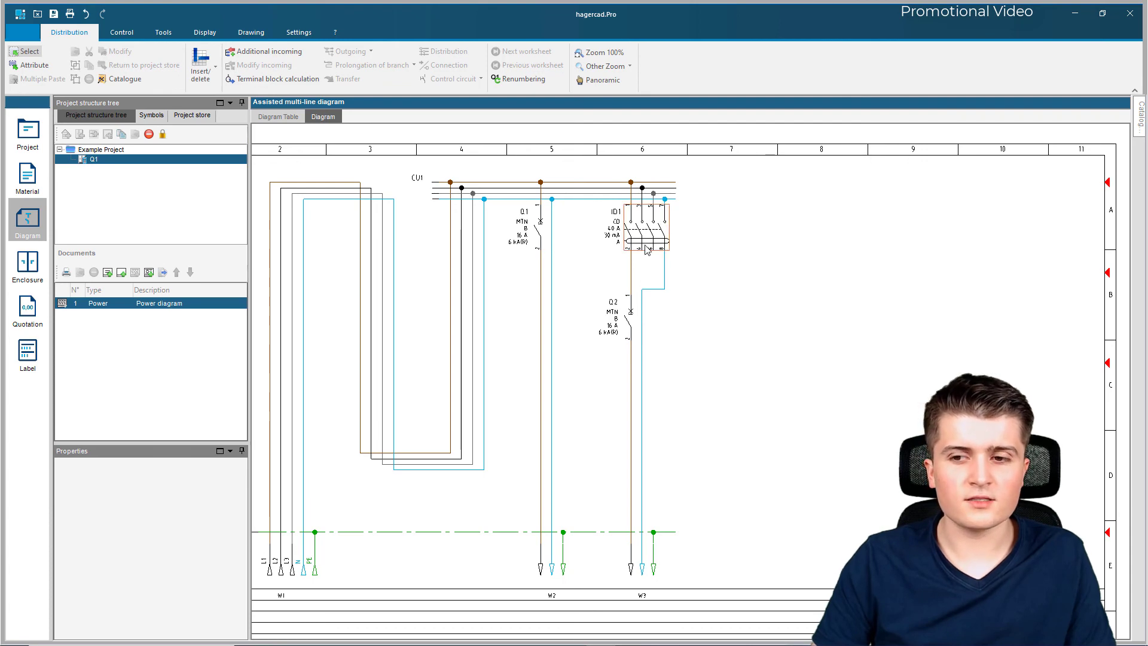
pyautogui.click(642, 337)
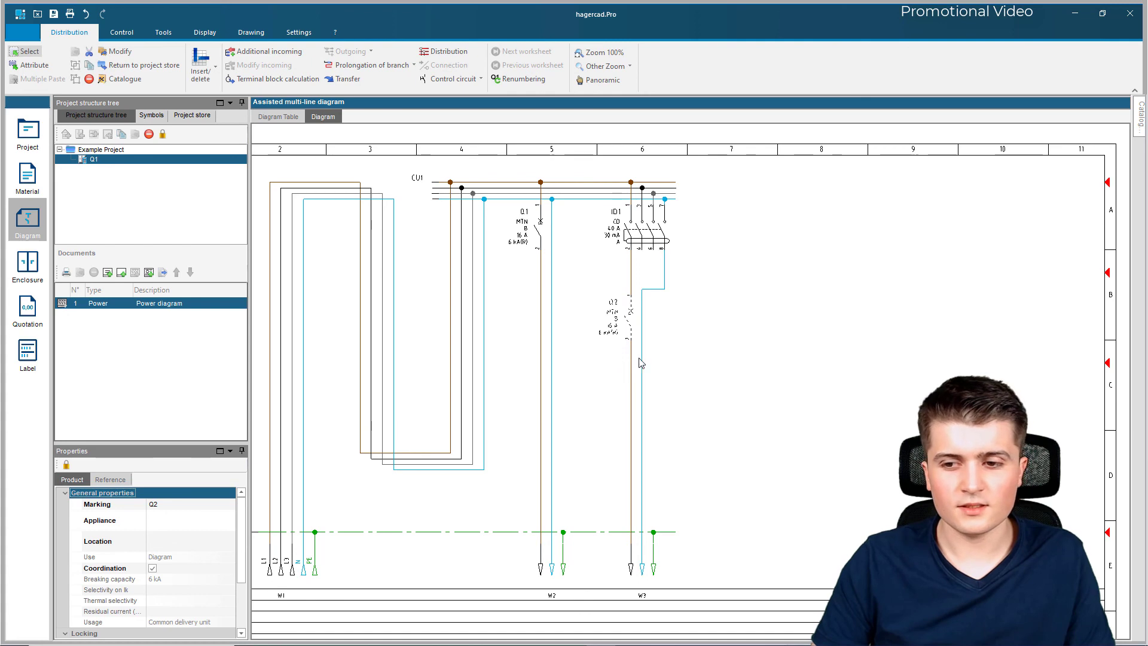
pyautogui.scroll(-1, 637, 359)
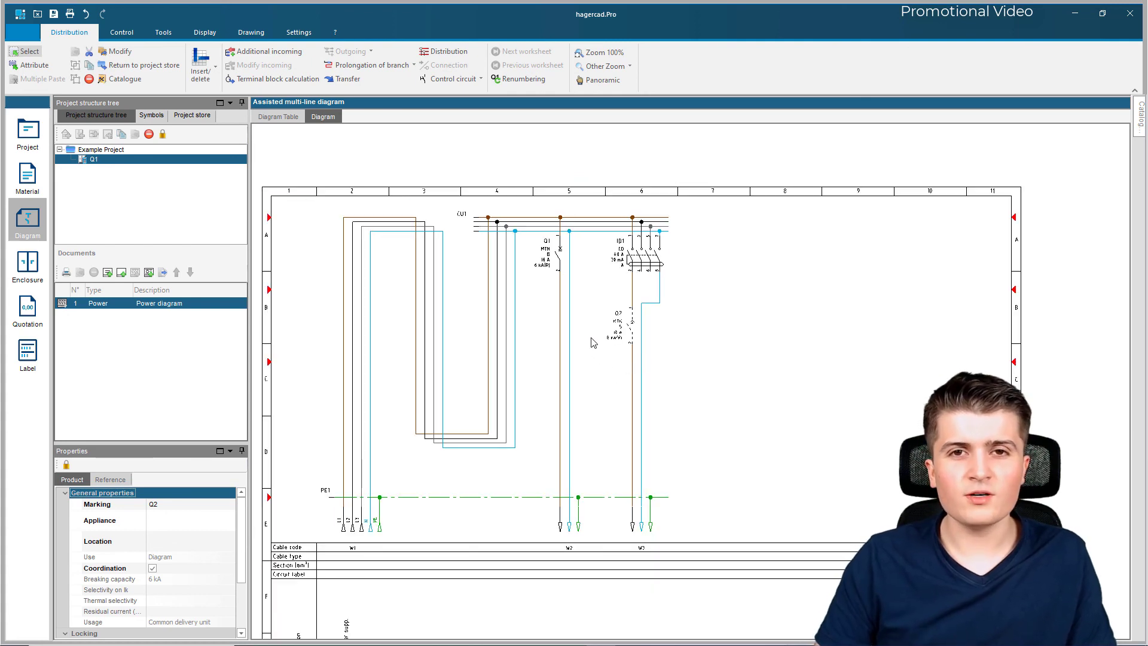